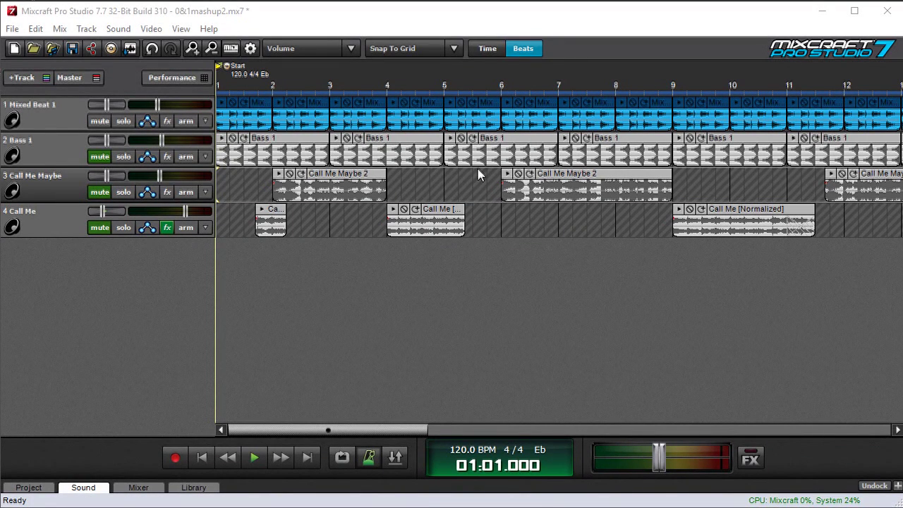
# - Unmute Bass 1 and lower its volume to about -9.4 dB while the mix plays
pyautogui.click(348, 106)
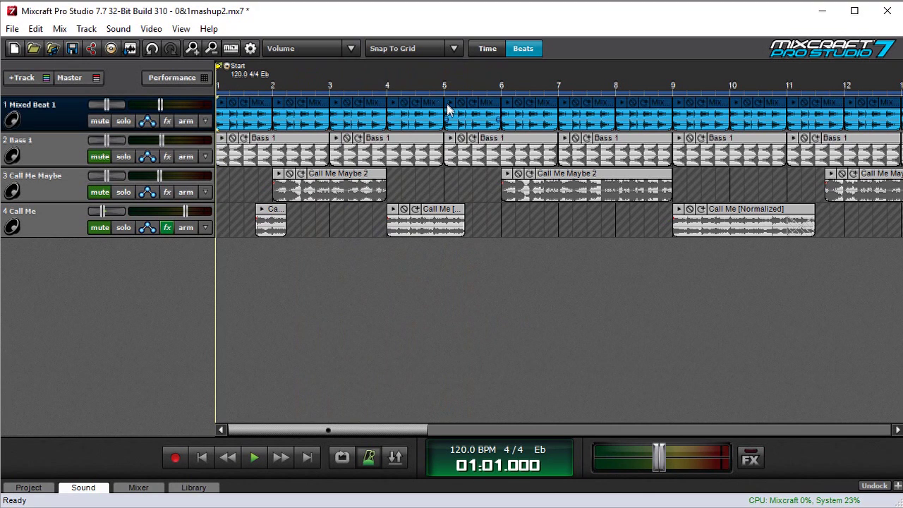
pyautogui.press('space')
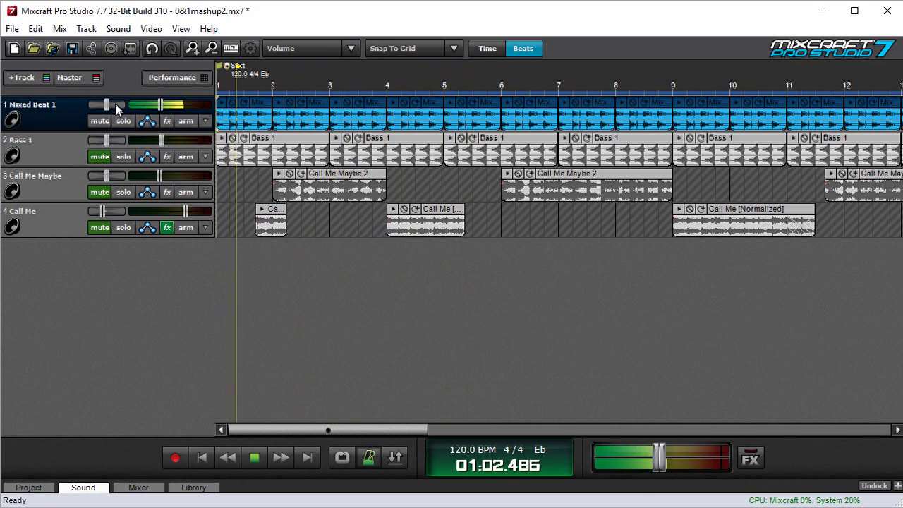
pyautogui.click(73, 155)
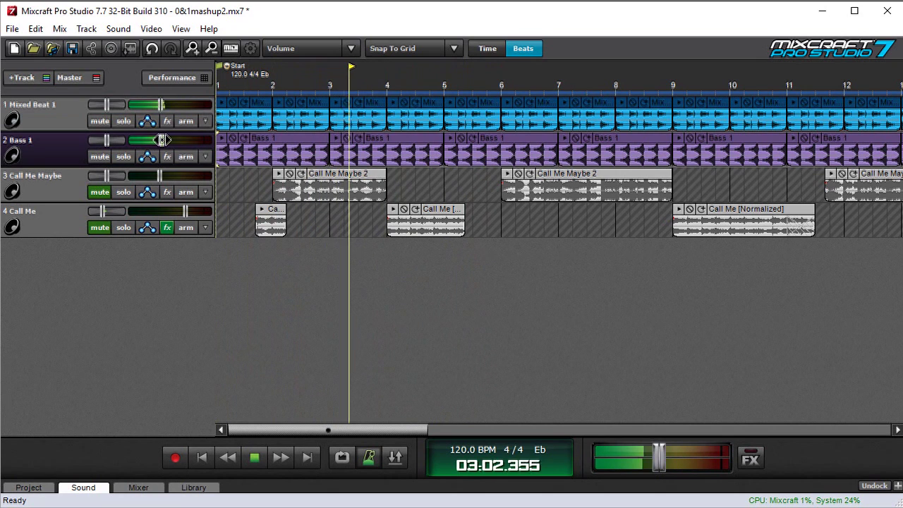
pyautogui.moveTo(162, 139); pyautogui.dragTo(158, 140)
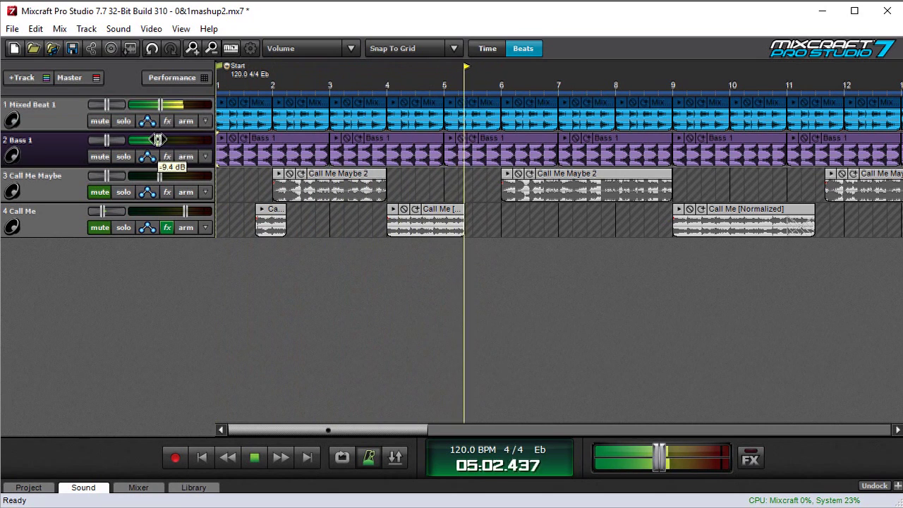
pyautogui.press('space')
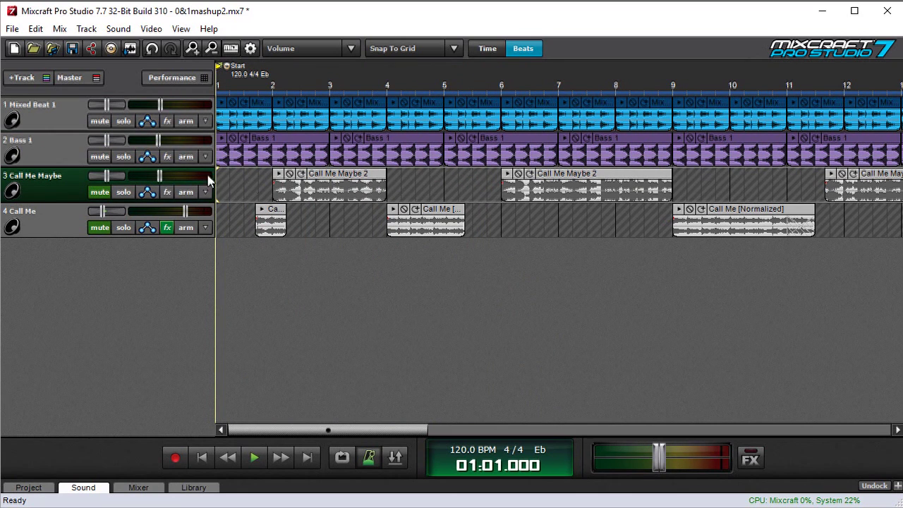
# - Unmute the Call Me Maybe track and play from near bar 2 to hear the vocals
pyautogui.click(99, 192)
pyautogui.click(273, 81)
pyautogui.press('space')
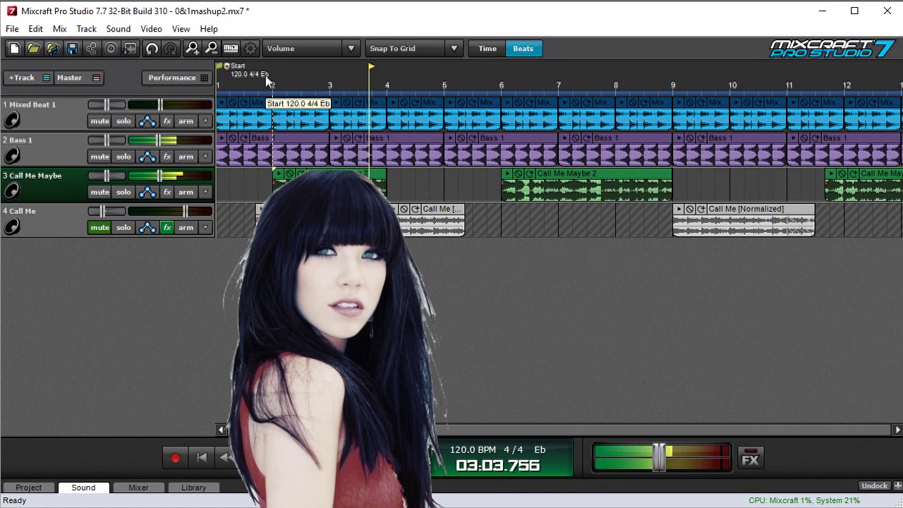
pyautogui.press('space')
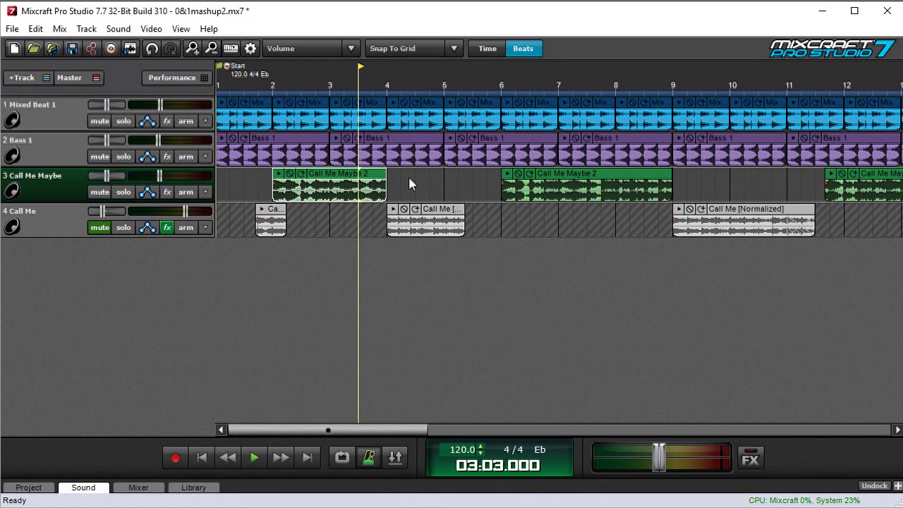
# - Open the bar 6 Call Me Maybe 2 clip in the sound editor and switch it to Time Stretch at 100% rate
pyautogui.doubleClick(332, 176)
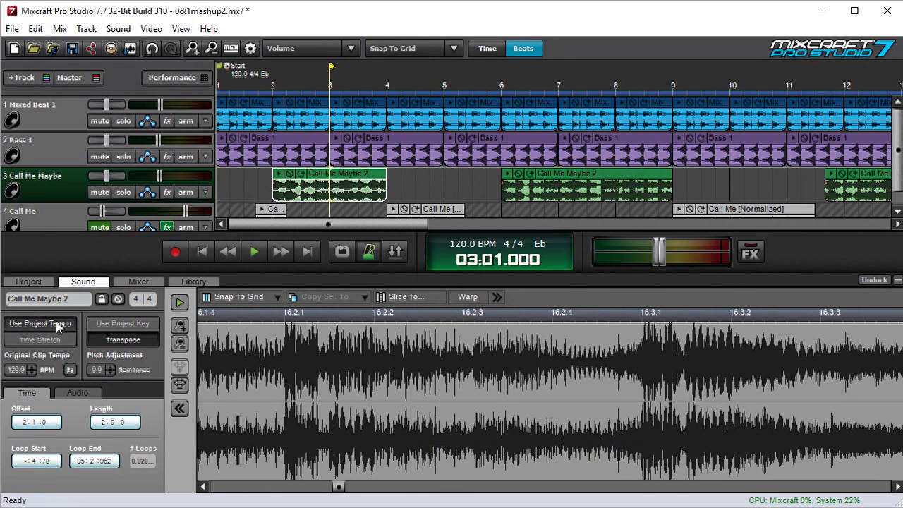
pyautogui.doubleClick(587, 187)
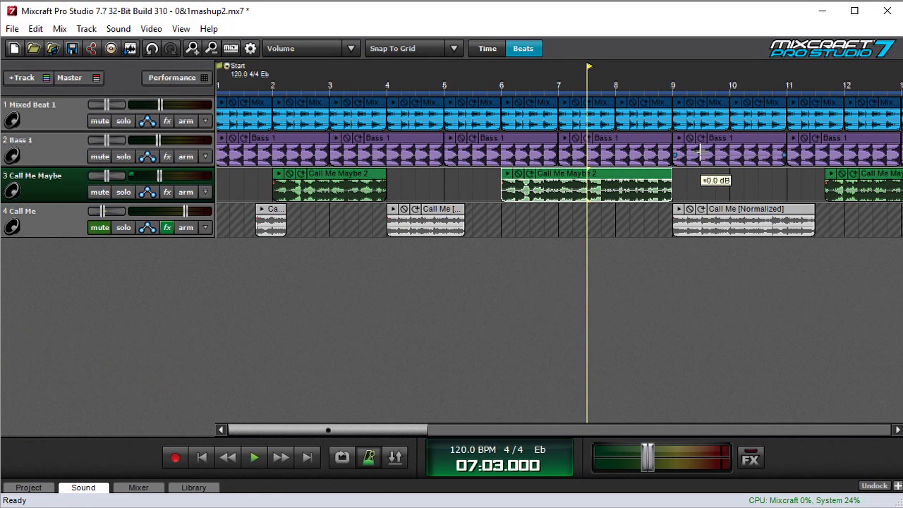
pyautogui.doubleClick(615, 187)
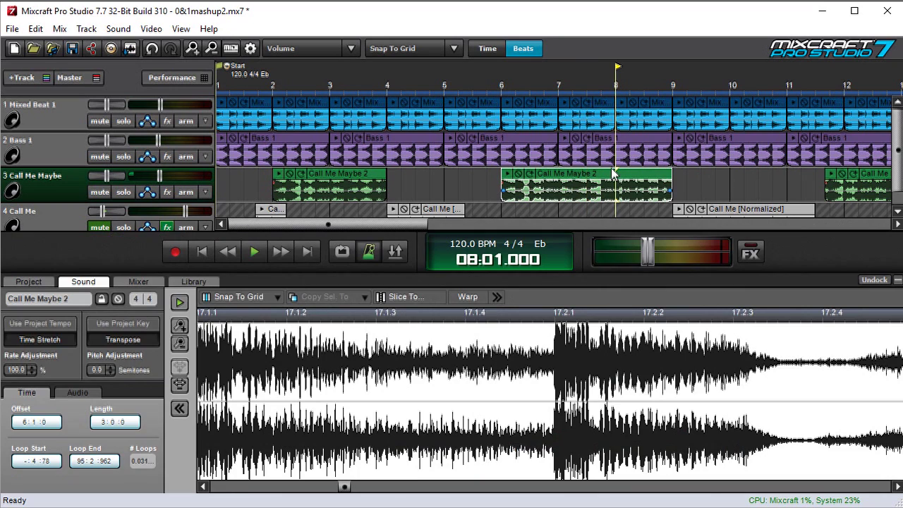
pyautogui.click(42, 340)
# - Change the project tempo from 120 to 100 BPM, audition from bar 6, and make the clip use project tempo
pyautogui.moveTo(619, 78); pyautogui.dragTo(502, 78)
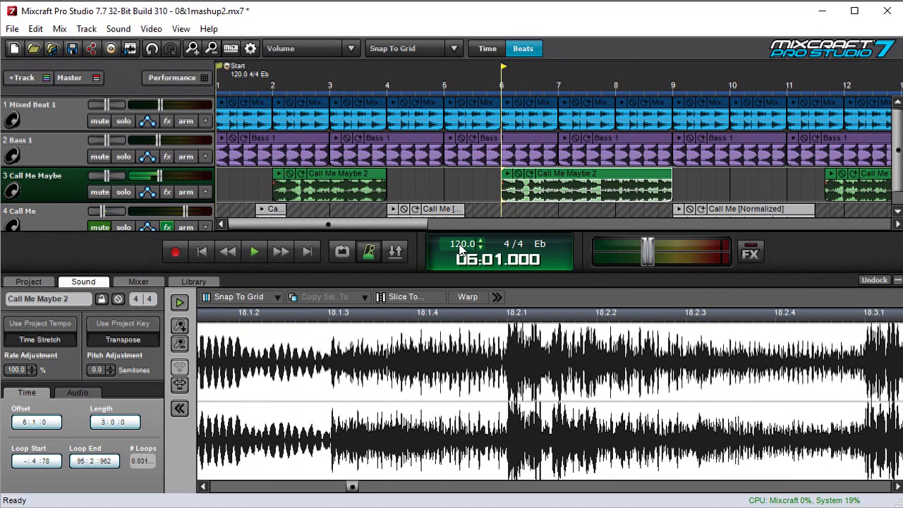
pyautogui.click(459, 246)
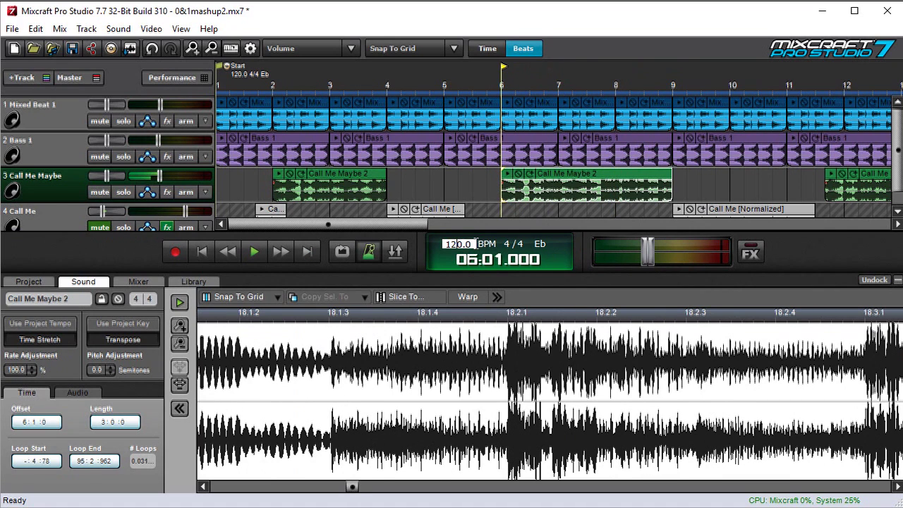
pyautogui.moveTo(474, 245); pyautogui.dragTo(331, 246)
pyautogui.write('100')
pyautogui.press('Return')
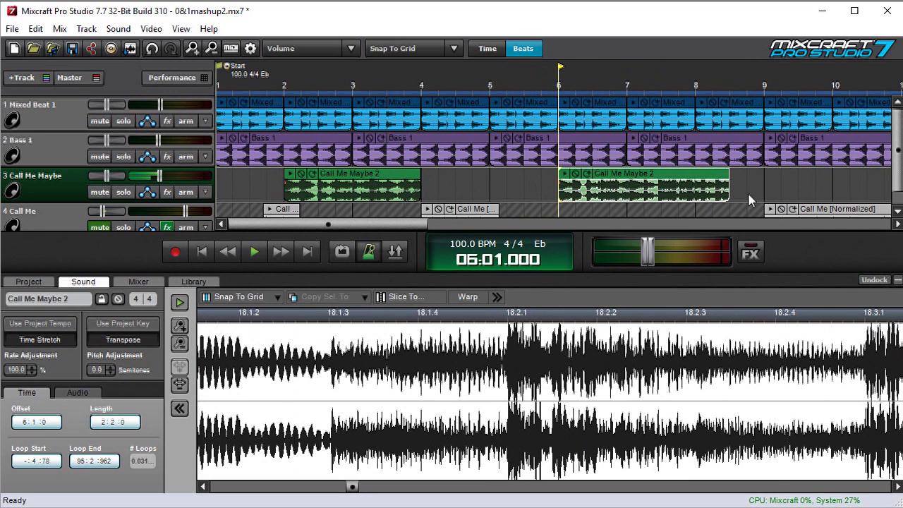
pyautogui.press('space')
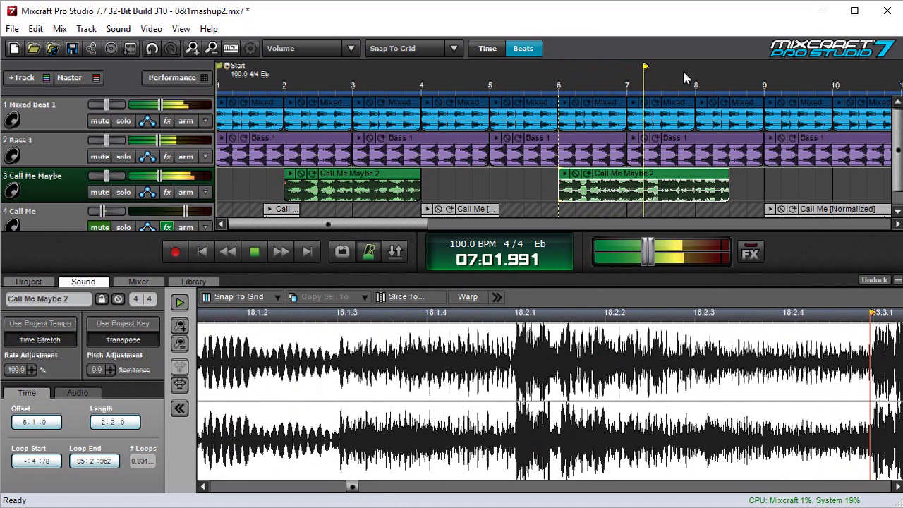
pyautogui.press('space')
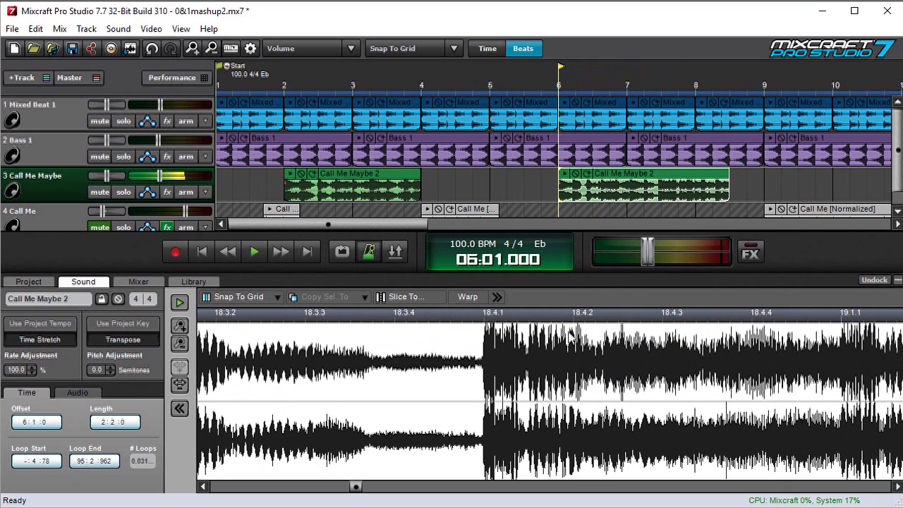
pyautogui.click(41, 325)
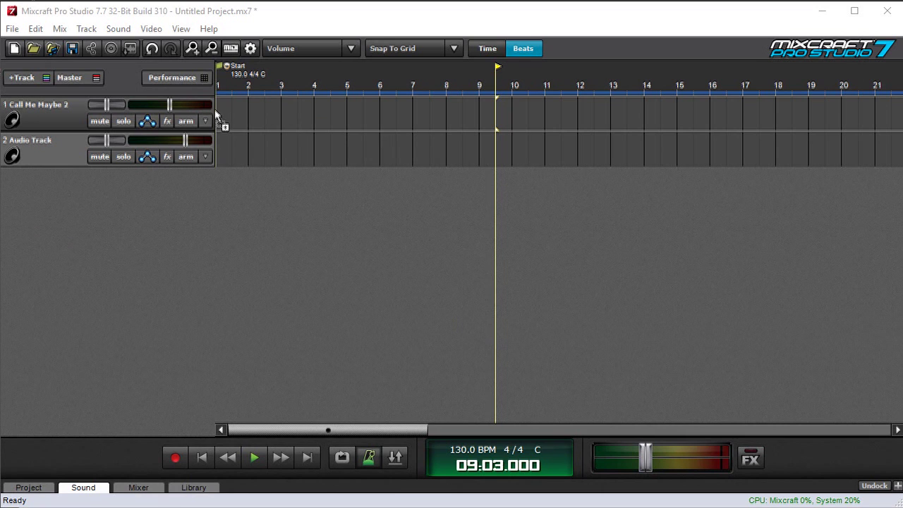
# - Place the Call Me Maybe 2 song on track 1 and play it from bar 1
pyautogui.moveTo(215, 109); pyautogui.dragTo(216, 108)
pyautogui.click(217, 79)
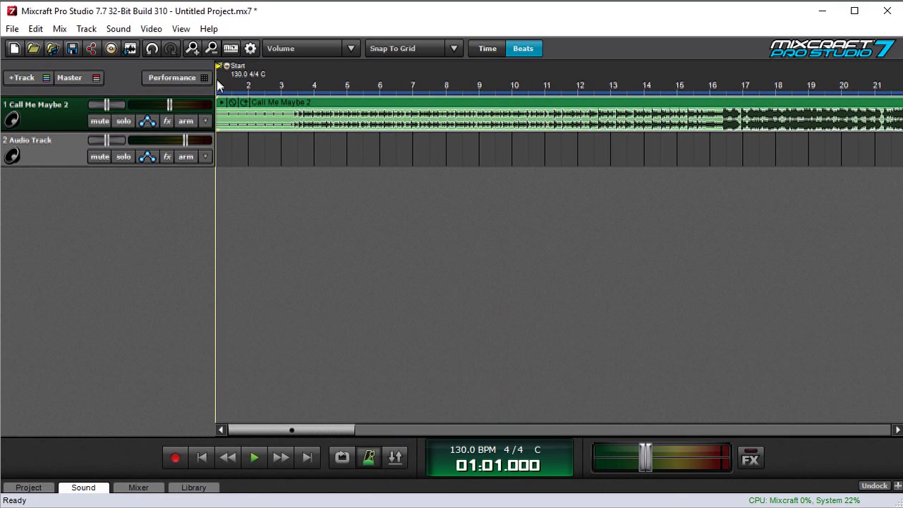
pyautogui.press('space')
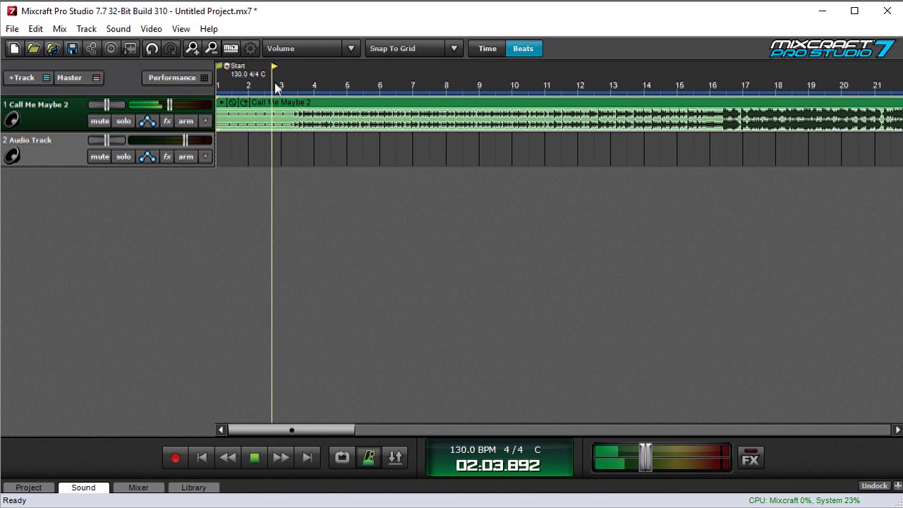
pyautogui.press('space')
# - Set the Call Me Maybe 2 clip to follow the 130 BPM project tempo
pyautogui.doubleClick(401, 106)
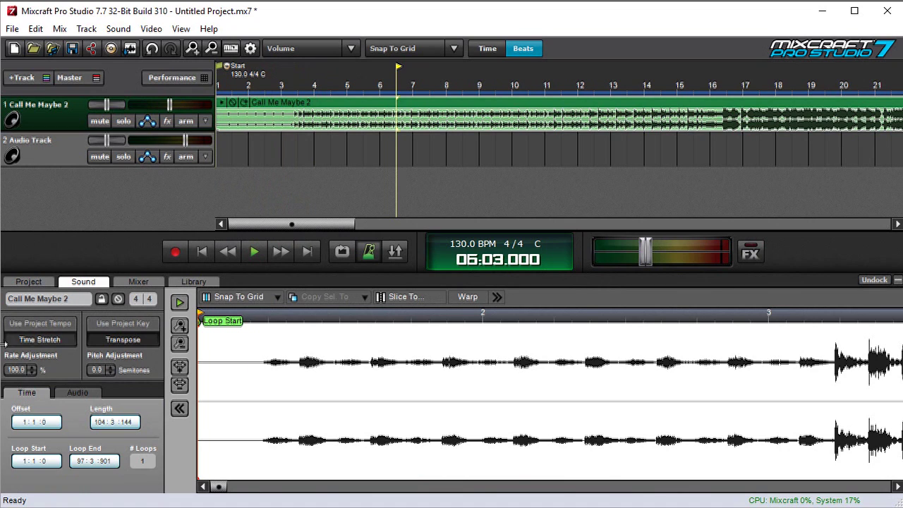
pyautogui.click(55, 324)
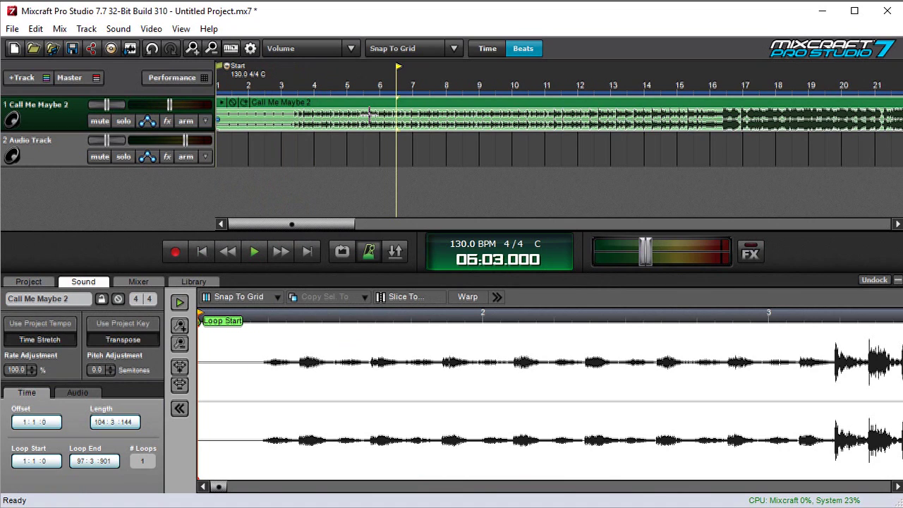
pyautogui.click(58, 328)
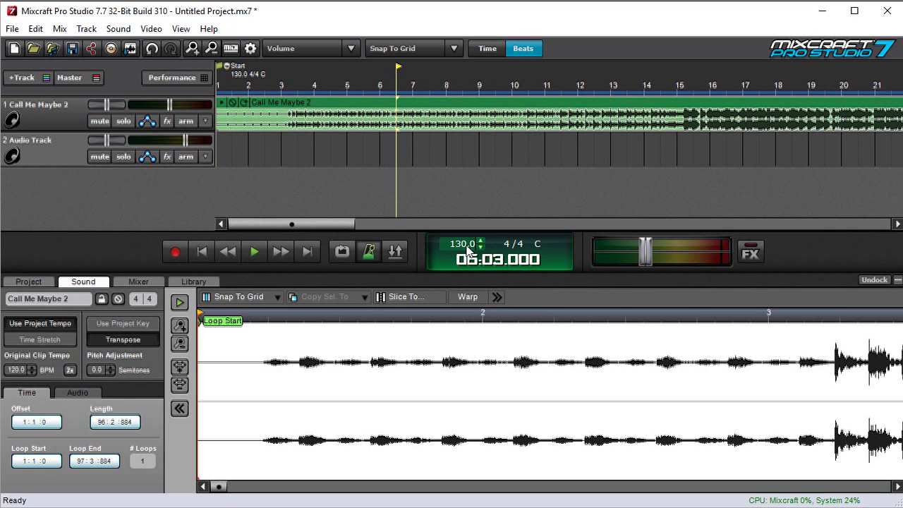
# - Audition the clip from bar 3 and from just after bar 15 to check beat alignment
pyautogui.click(313, 84)
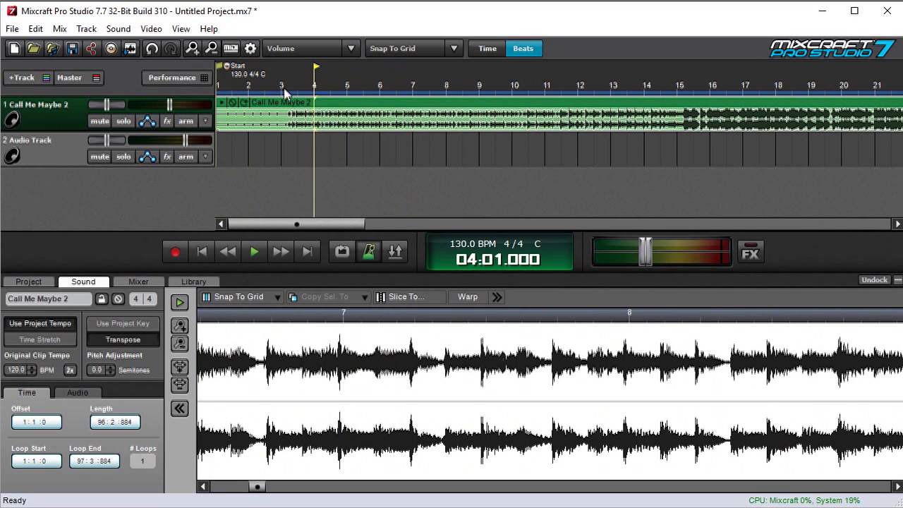
pyautogui.click(285, 84)
pyautogui.press('space')
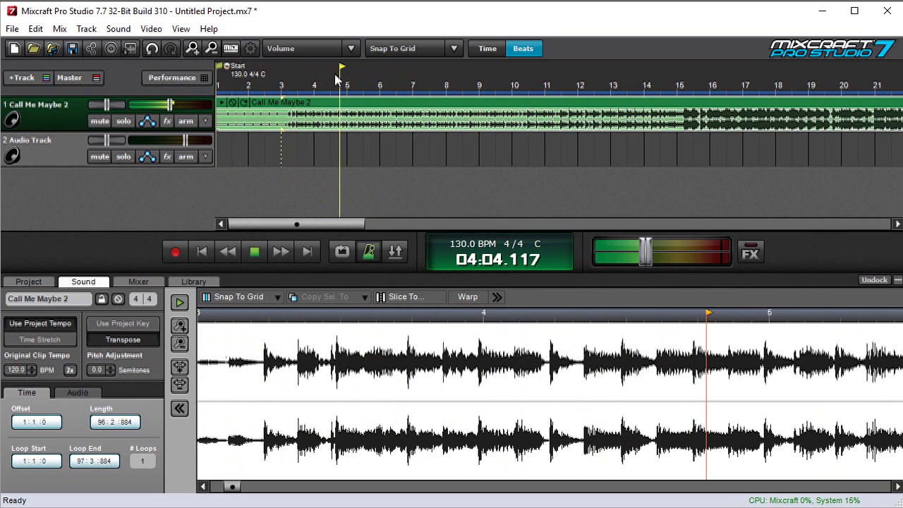
pyautogui.press('space')
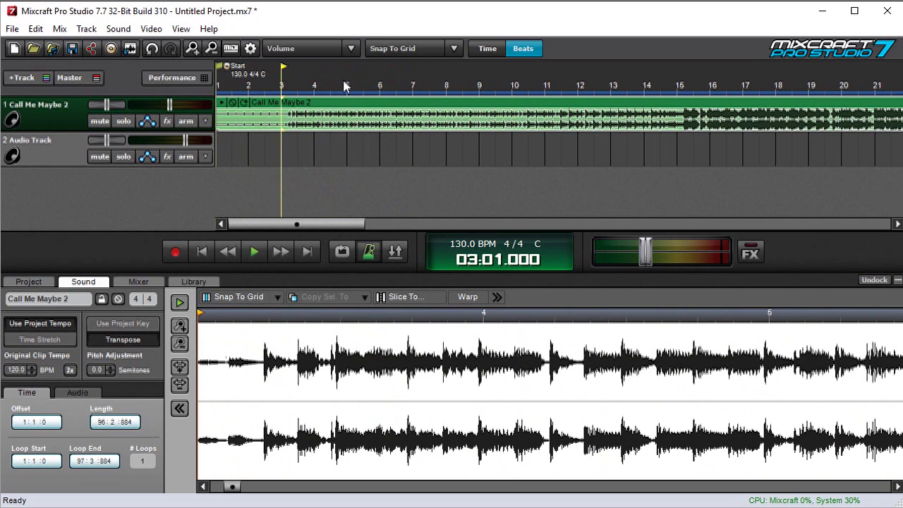
pyautogui.click(678, 86)
pyautogui.press('space')
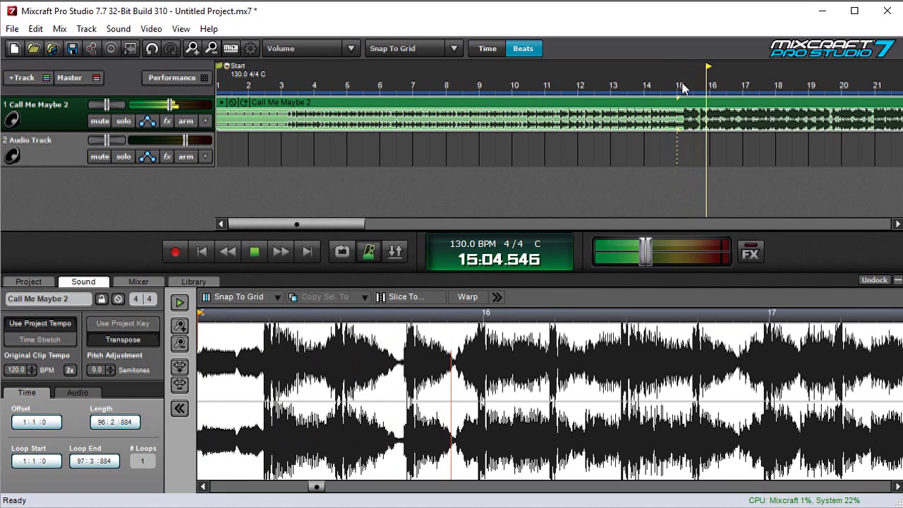
pyautogui.press('space')
pyautogui.moveTo(252, 316); pyautogui.dragTo(236, 316)
pyautogui.press('space')
pyautogui.press('space')
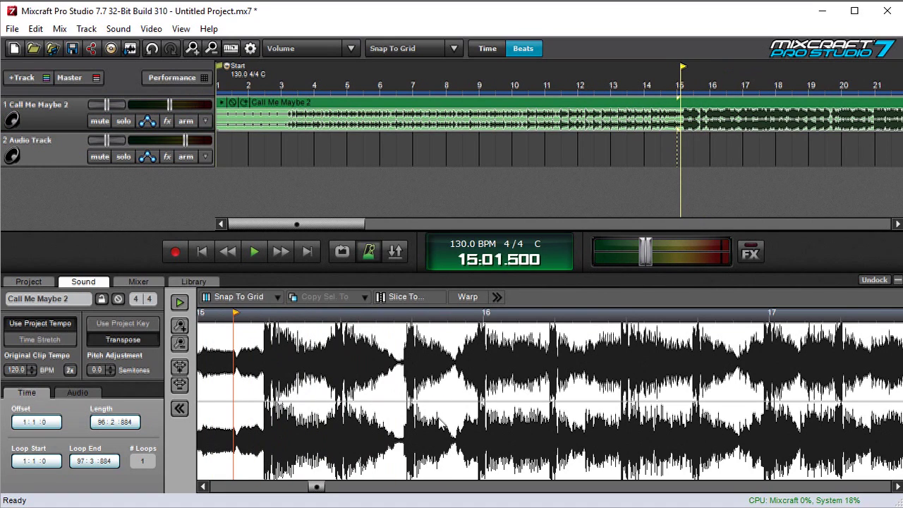
# - Shift where bar 1 falls in the audio and nudge the loop start later to -:4:68
pyautogui.scroll(-8, 441, 422)
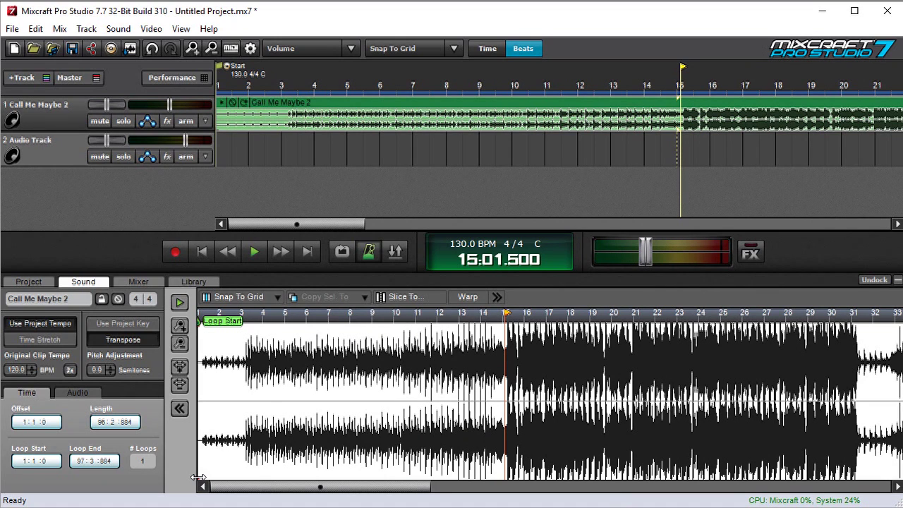
pyautogui.moveTo(198, 477); pyautogui.dragTo(509, 462)
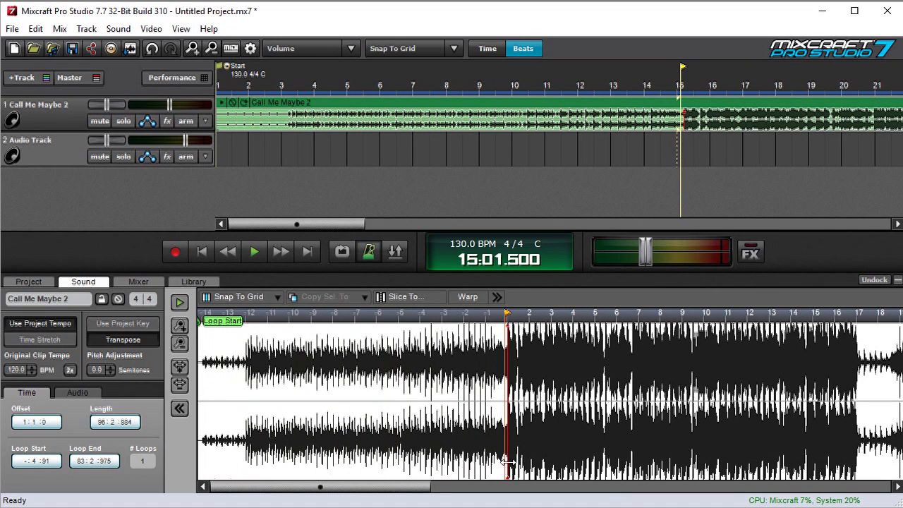
pyautogui.scroll(3, 522, 459)
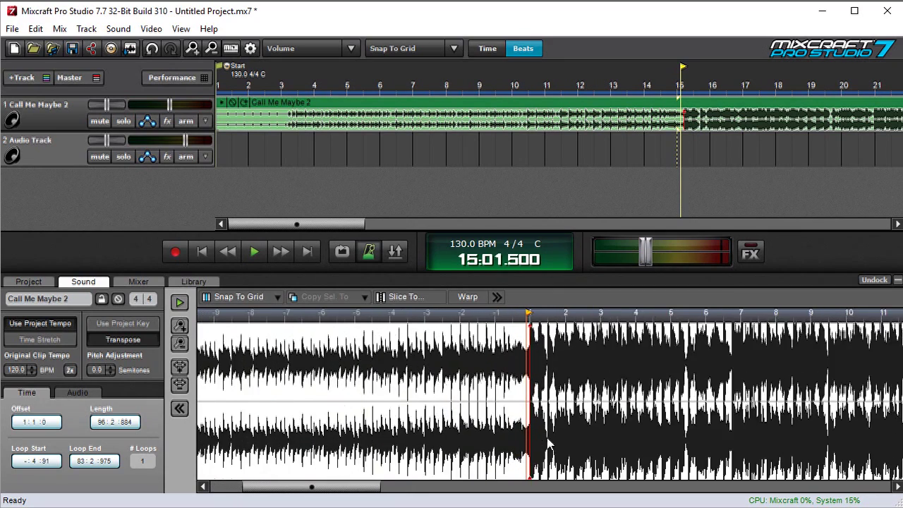
pyautogui.scroll(8, 549, 443)
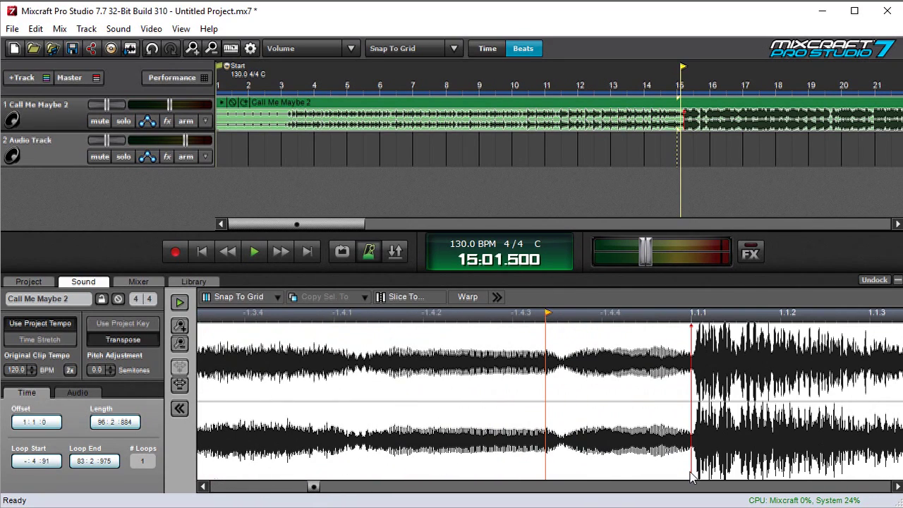
pyautogui.moveTo(691, 479); pyautogui.dragTo(698, 477)
pyautogui.click(561, 85)
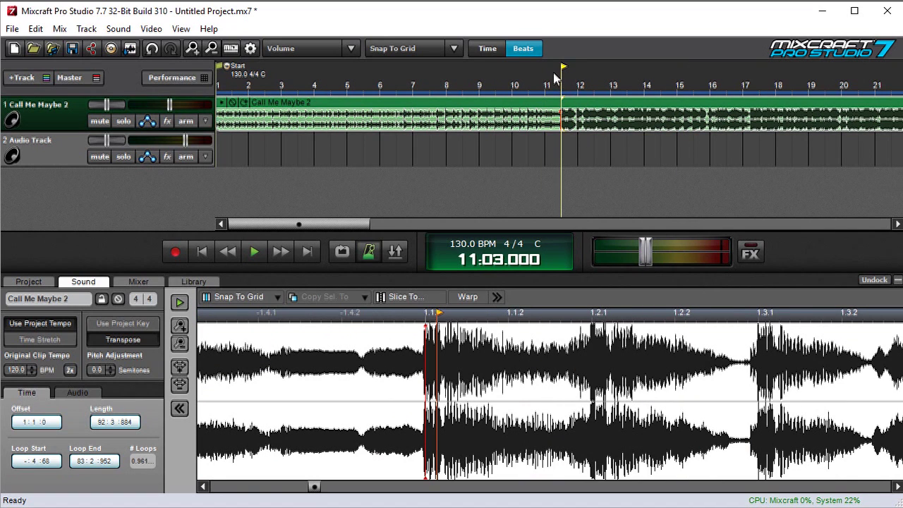
# - Trim the Call Me Maybe 2 clip's start in the timeline toward the downbeat near bar 11
pyautogui.scroll(3, 549, 135)
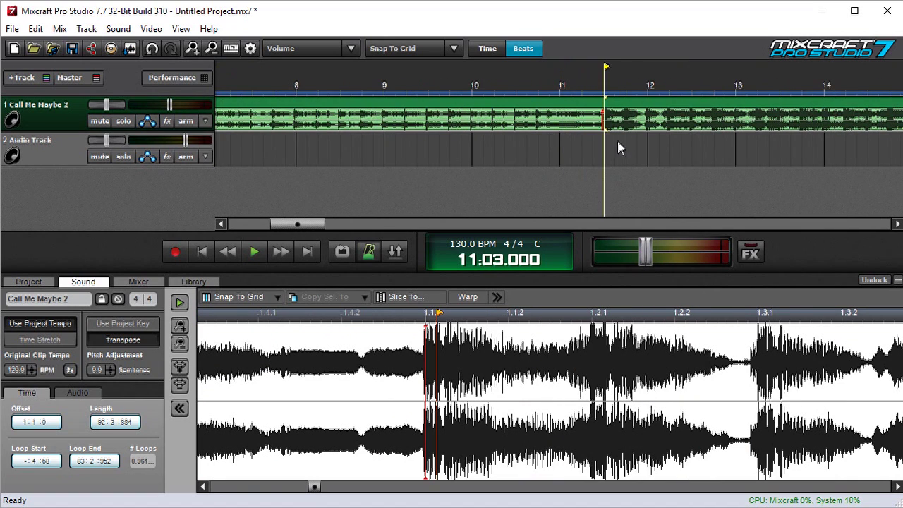
pyautogui.scroll(-3, 618, 147)
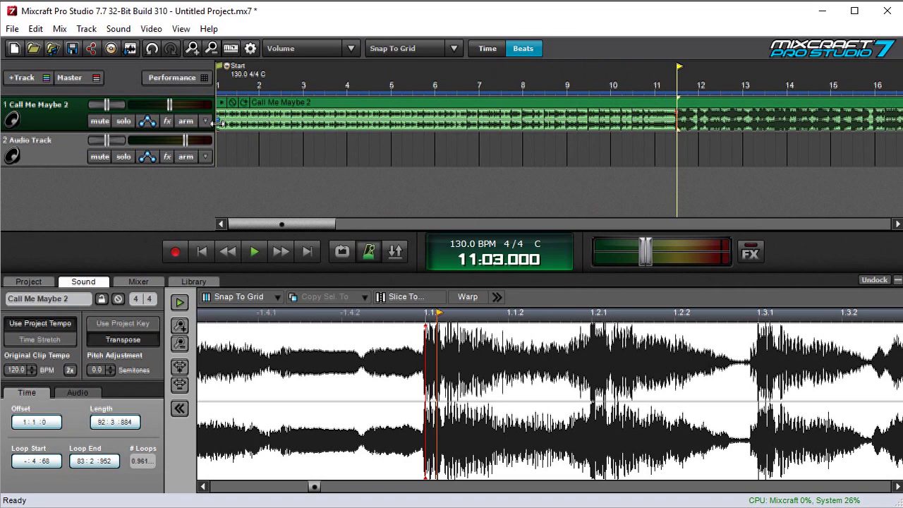
pyautogui.moveTo(219, 122); pyautogui.dragTo(664, 122)
pyautogui.scroll(5, 667, 122)
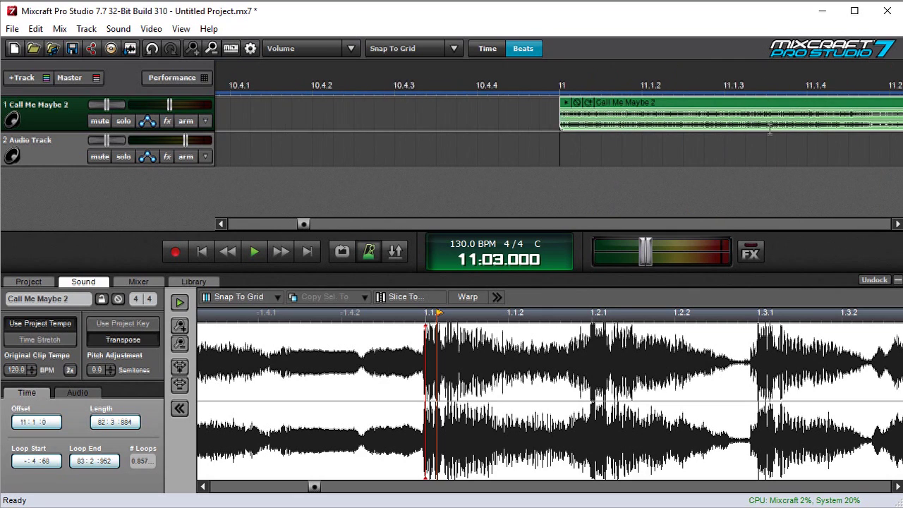
pyautogui.moveTo(384, 123); pyautogui.dragTo(411, 124)
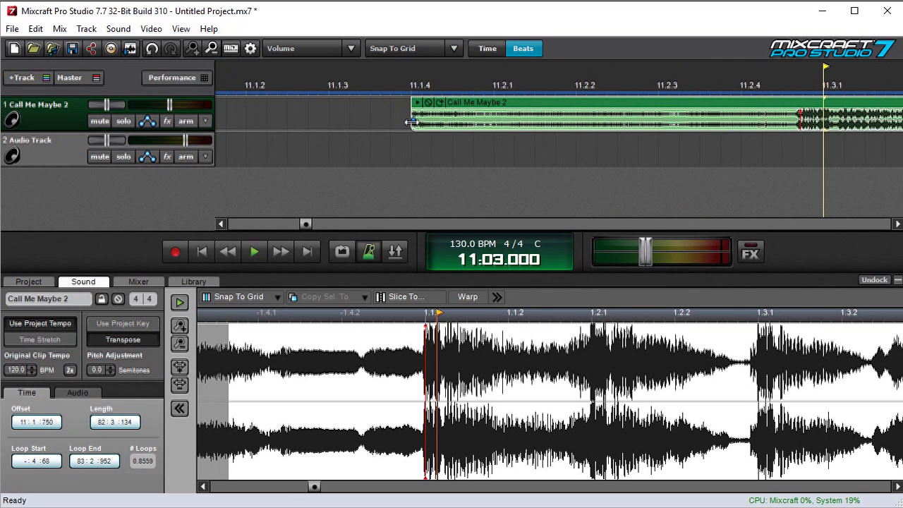
pyautogui.moveTo(410, 129); pyautogui.dragTo(601, 167)
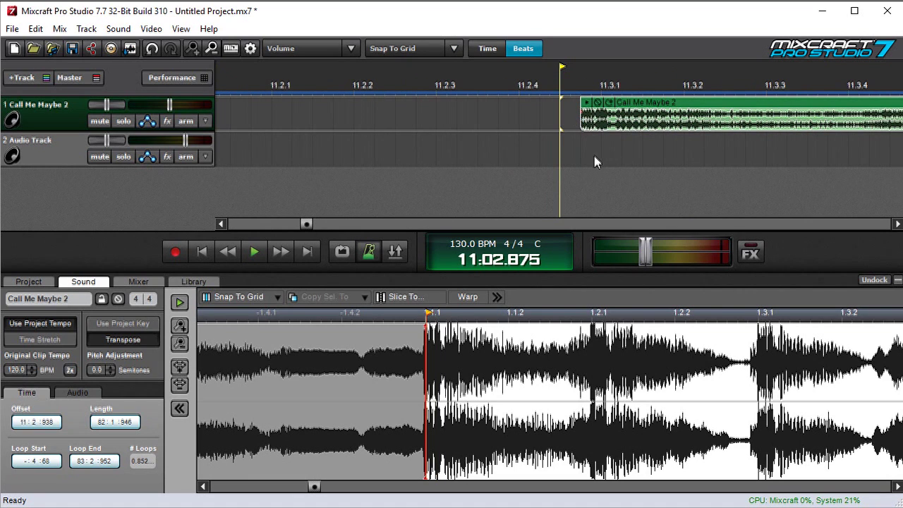
# - Move the trimmed clip back to bar 1 and play it from the project start
pyautogui.scroll(-10, 589, 150)
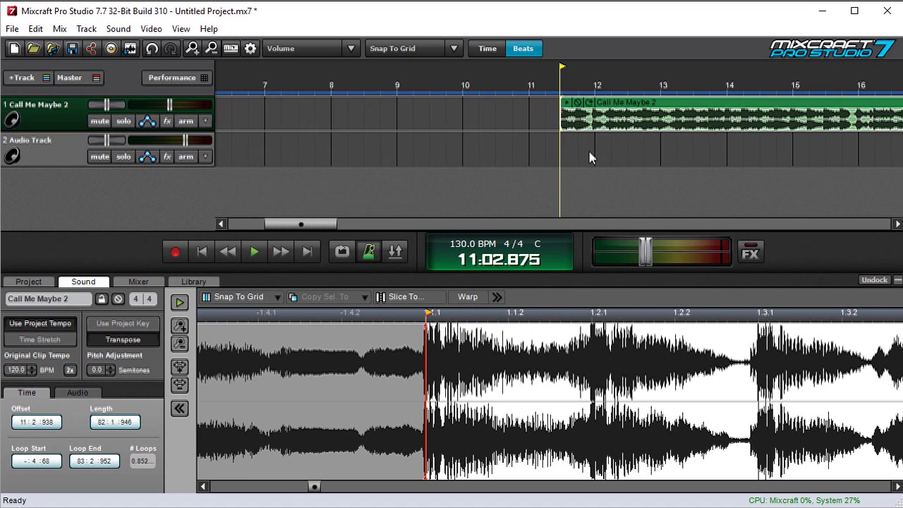
pyautogui.moveTo(477, 99); pyautogui.dragTo(219, 90)
pyautogui.click(218, 90)
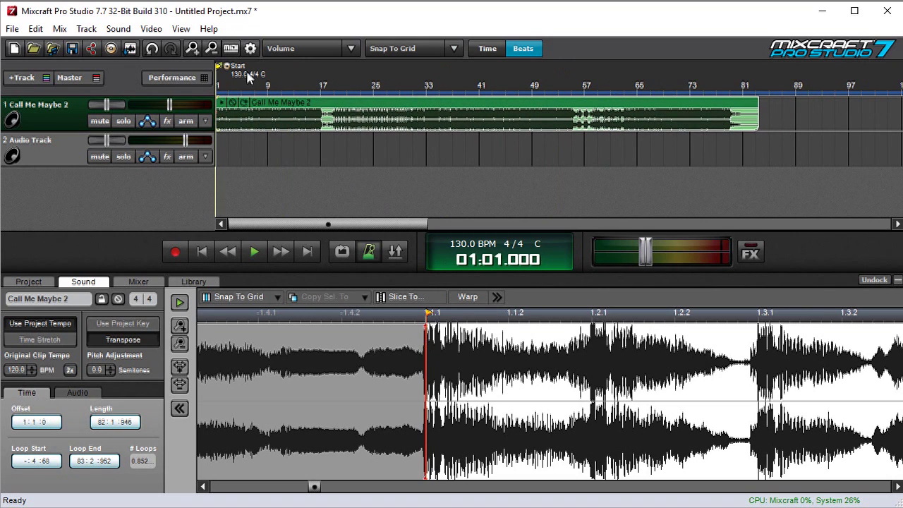
pyautogui.press('space')
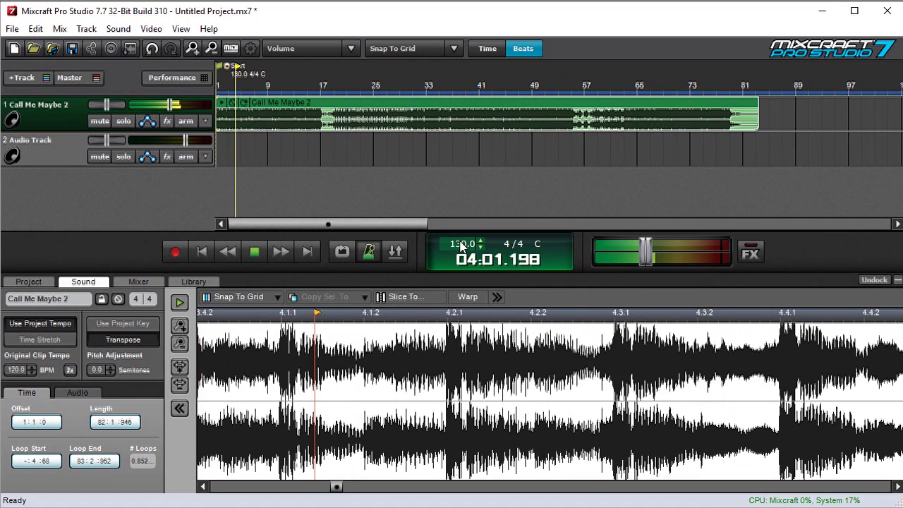
pyautogui.press('space')
pyautogui.click(460, 244)
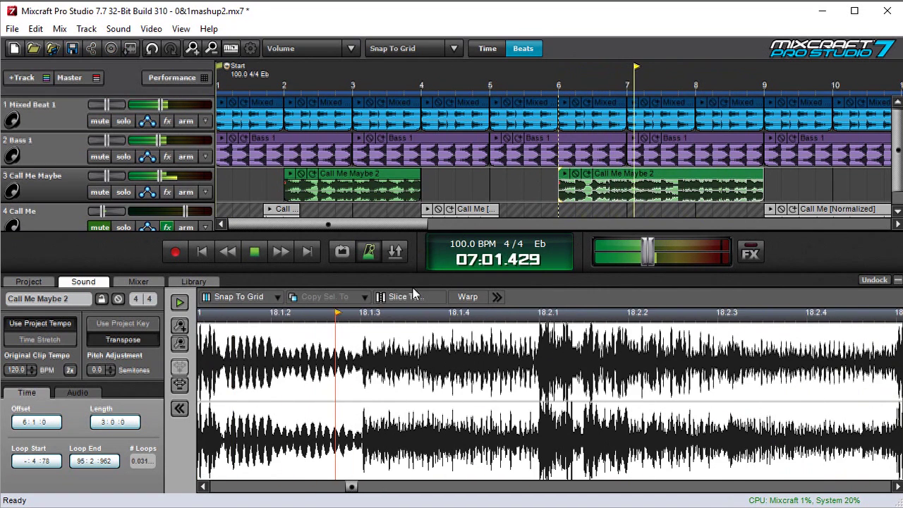
# - Change the mashup project's tempo to 140 BPM and play the mix from bar 6
pyautogui.click(464, 244)
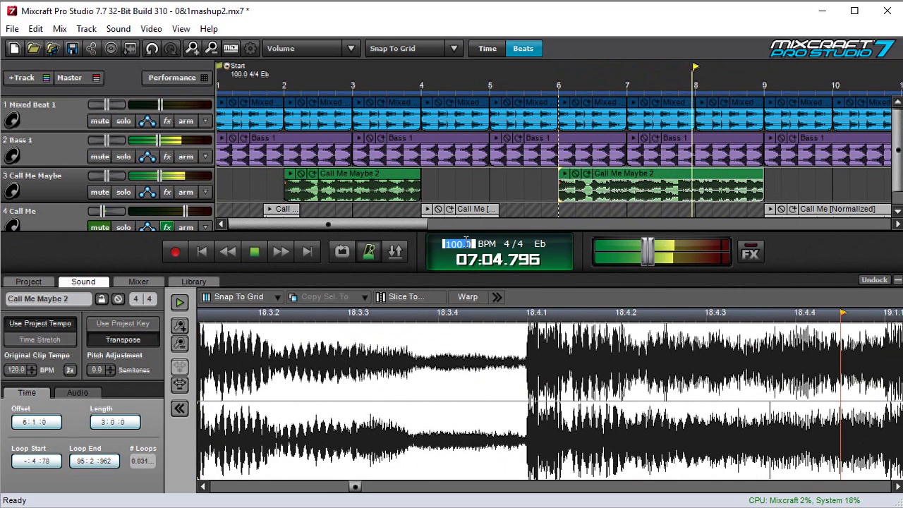
pyautogui.write('140')
pyautogui.press('Return')
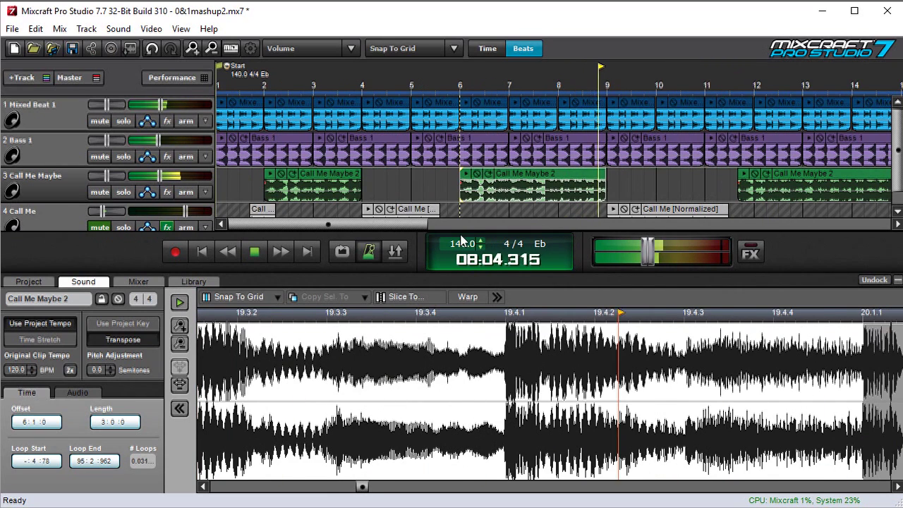
pyautogui.click(457, 83)
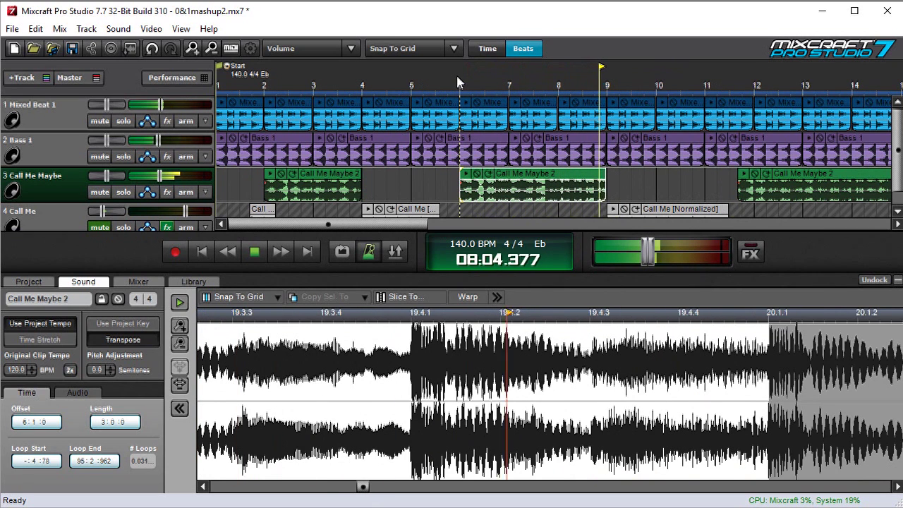
pyautogui.press('space')
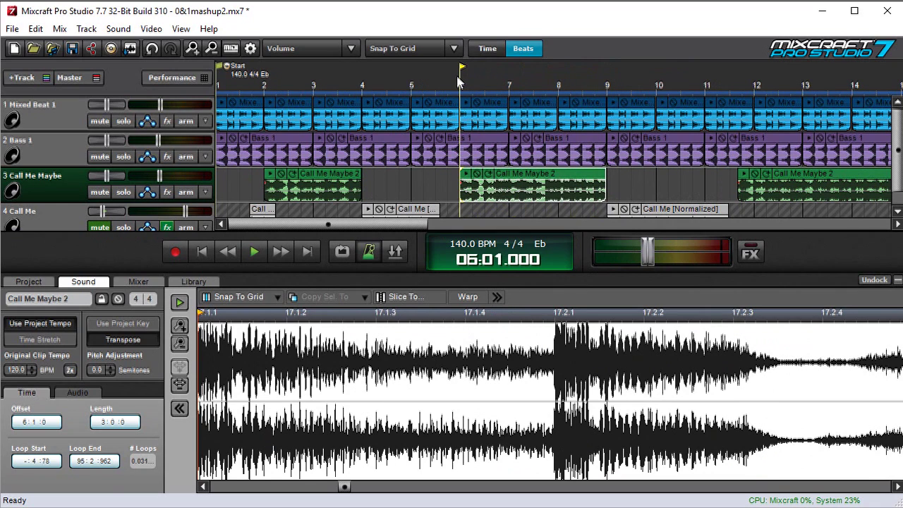
# - Hide the sound editor panel, mute Call Me Maybe, unmute Call Me, and select the Call Me [Normalized] clip
pyautogui.hotkey('ctrl', 'd')
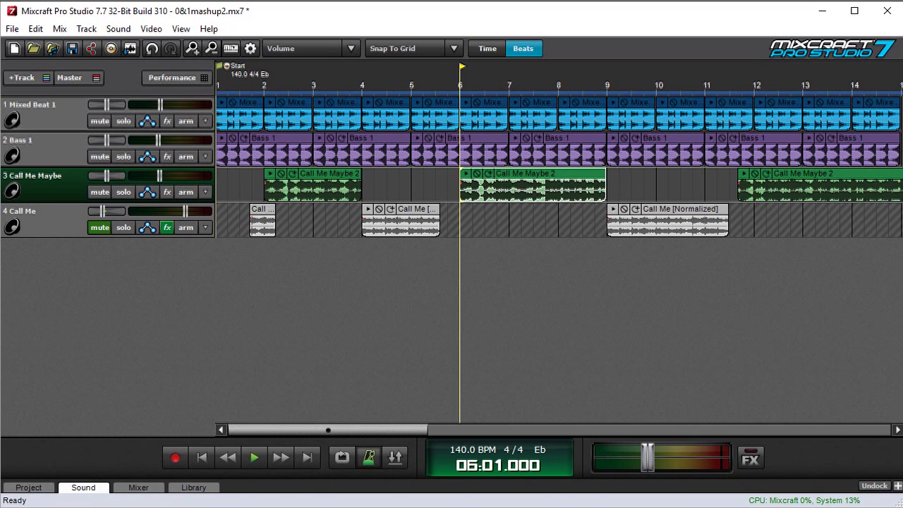
pyautogui.click(91, 192)
pyautogui.click(91, 226)
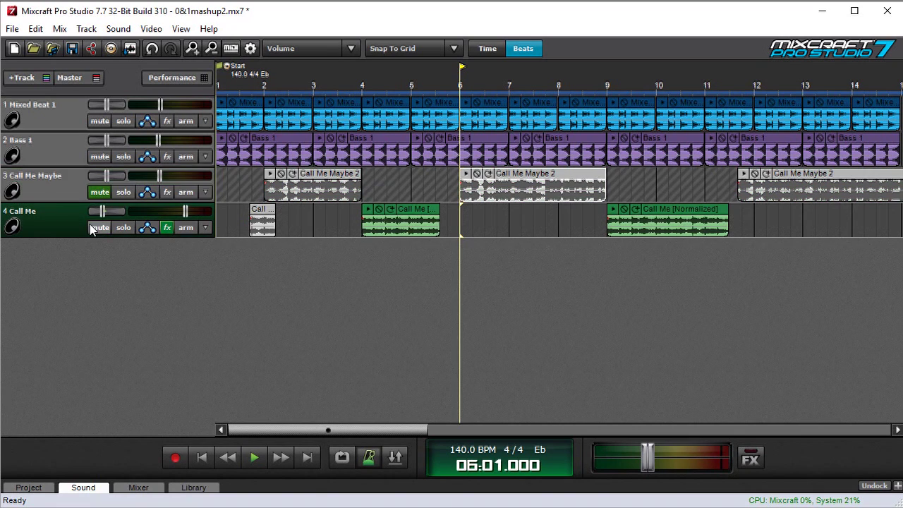
pyautogui.moveTo(383, 430); pyautogui.dragTo(478, 430)
pyautogui.click(347, 210)
# - Open the Call Me [Normalized] clip in the sound editor and play it from bar 17
pyautogui.doubleClick(347, 211)
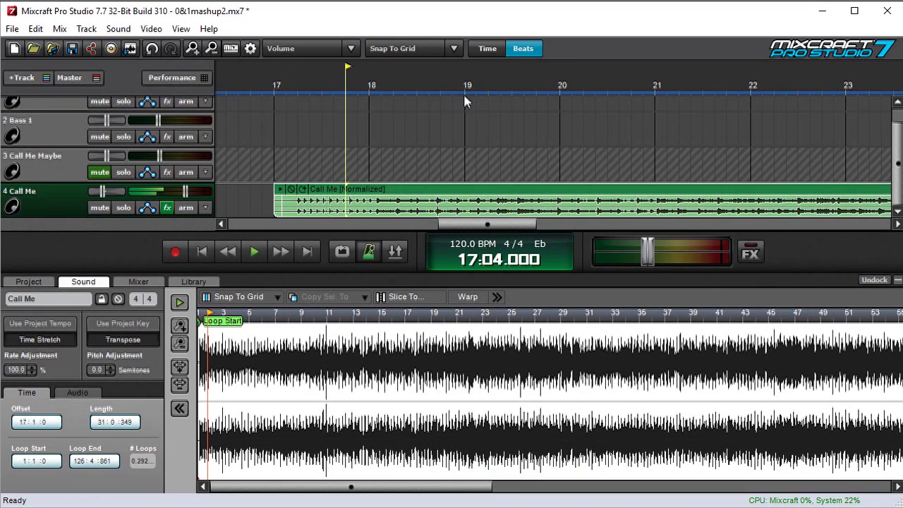
pyautogui.click(277, 89)
pyautogui.press('space')
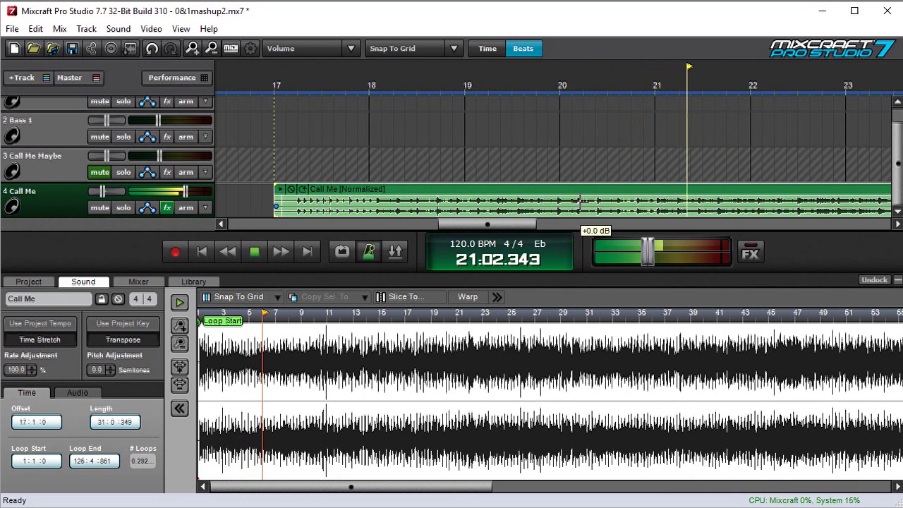
pyautogui.press('space')
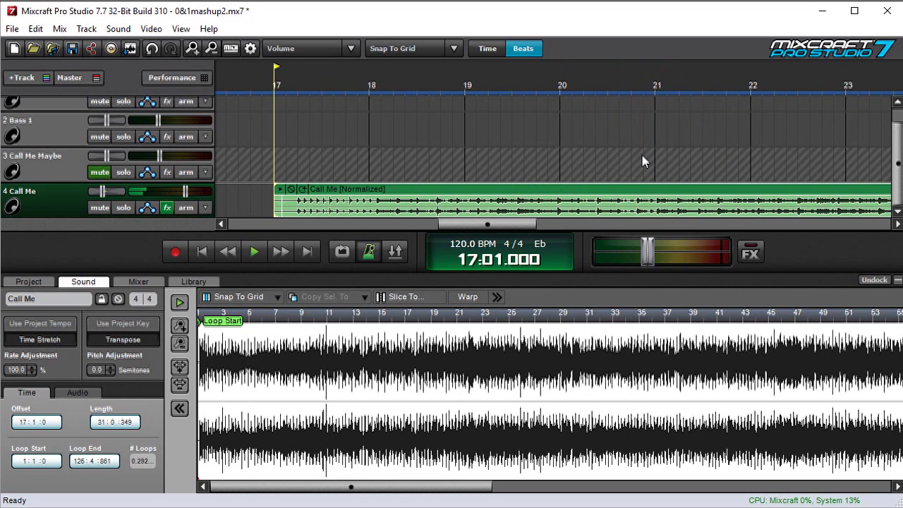
pyautogui.click(441, 127)
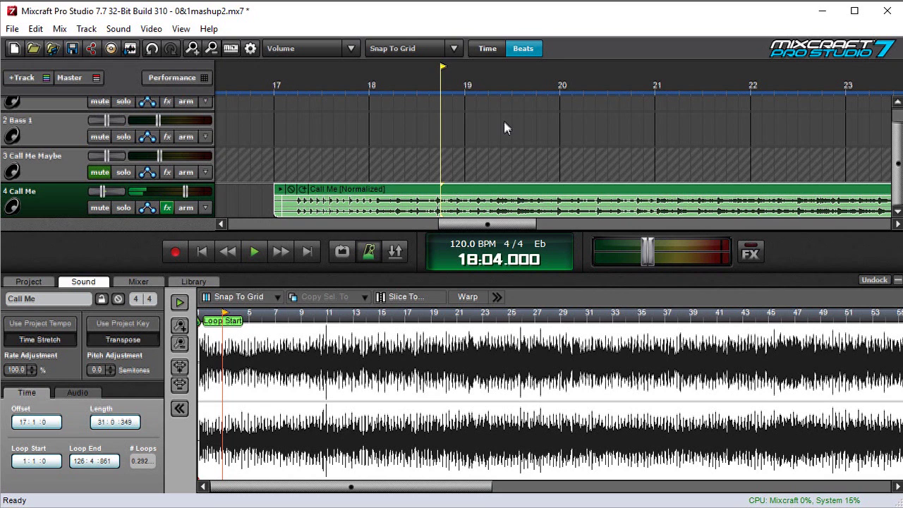
# - Turn on Warp for the Call Me clip, zoom into its waveform, and play from the clip's start
pyautogui.click(467, 297)
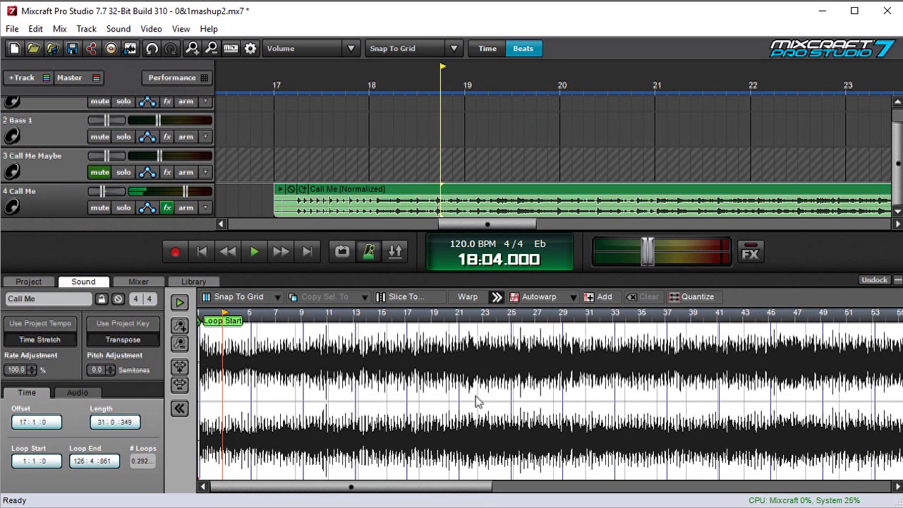
pyautogui.scroll(2, 476, 401)
pyautogui.scroll(3, 477, 401)
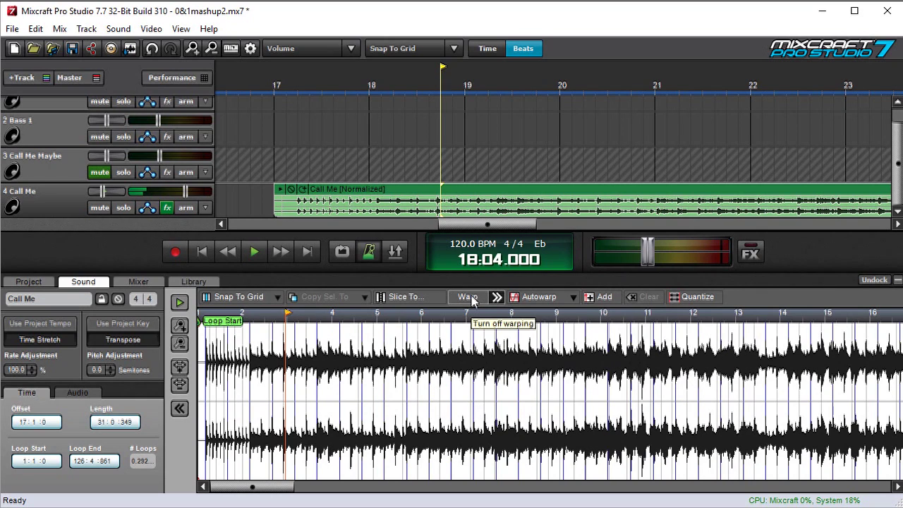
pyautogui.click(283, 84)
pyautogui.press('space')
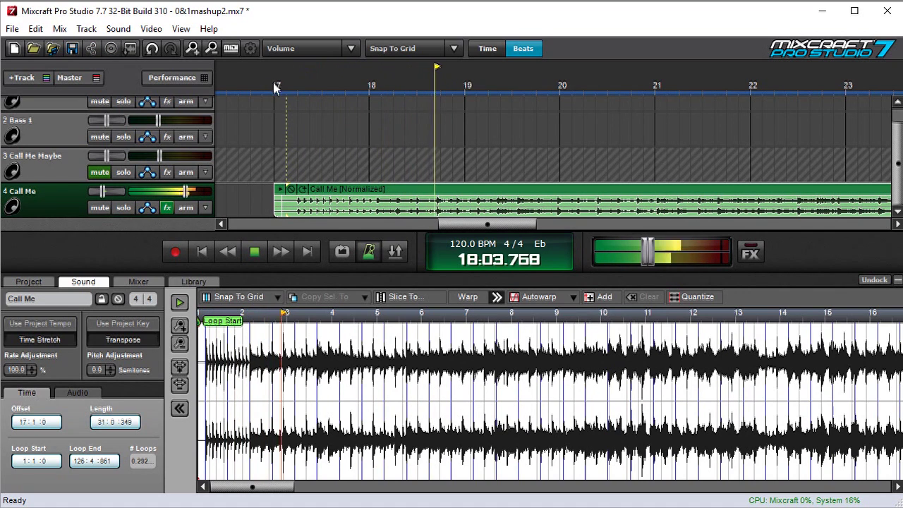
pyautogui.press('space')
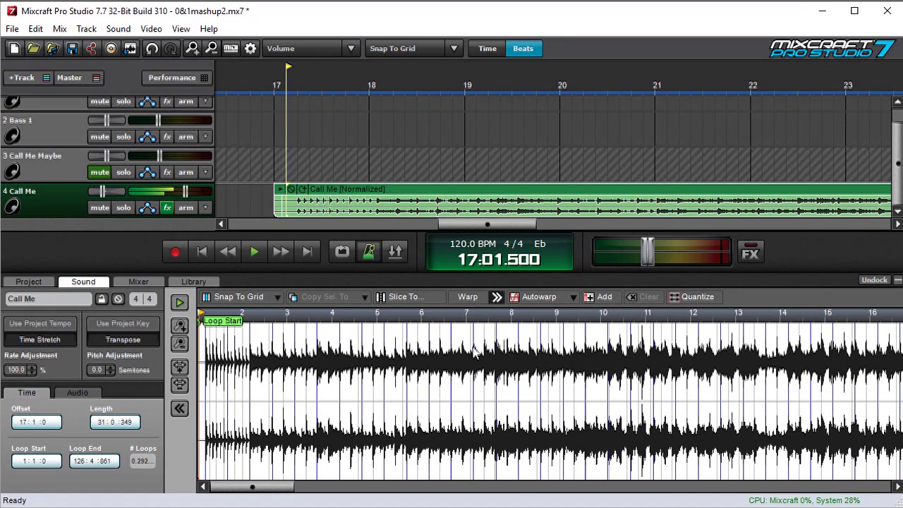
pyautogui.click(557, 300)
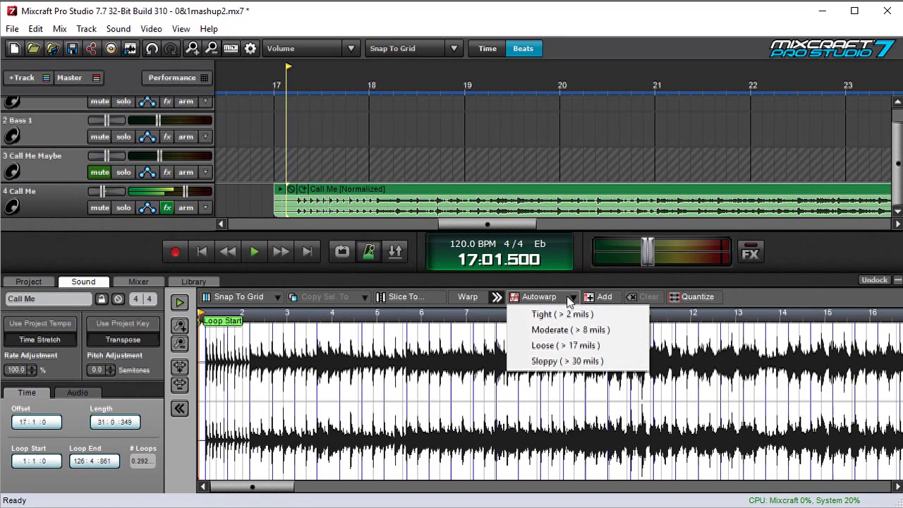
pyautogui.click(624, 333)
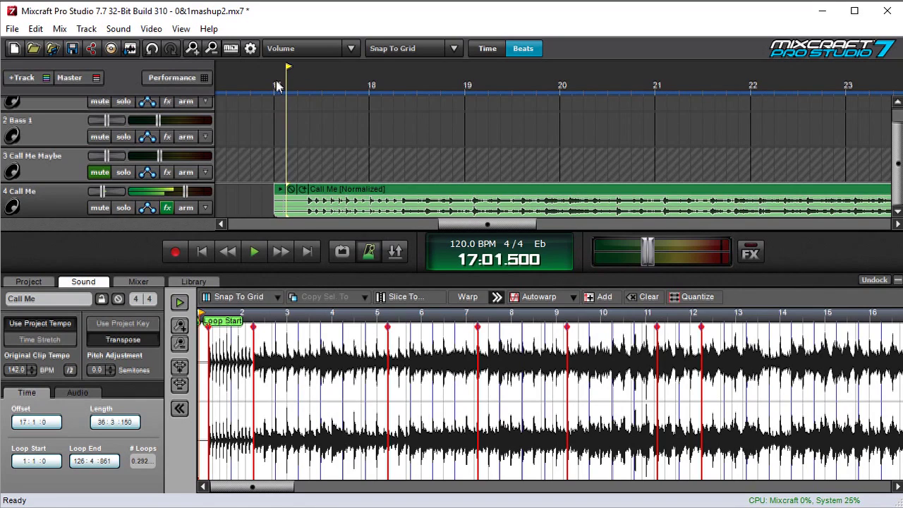
pyautogui.press('space')
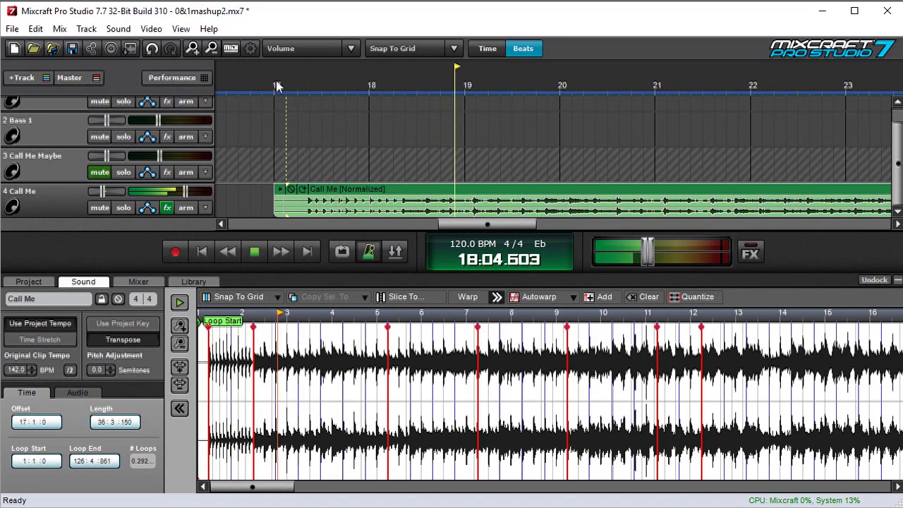
pyautogui.press('space')
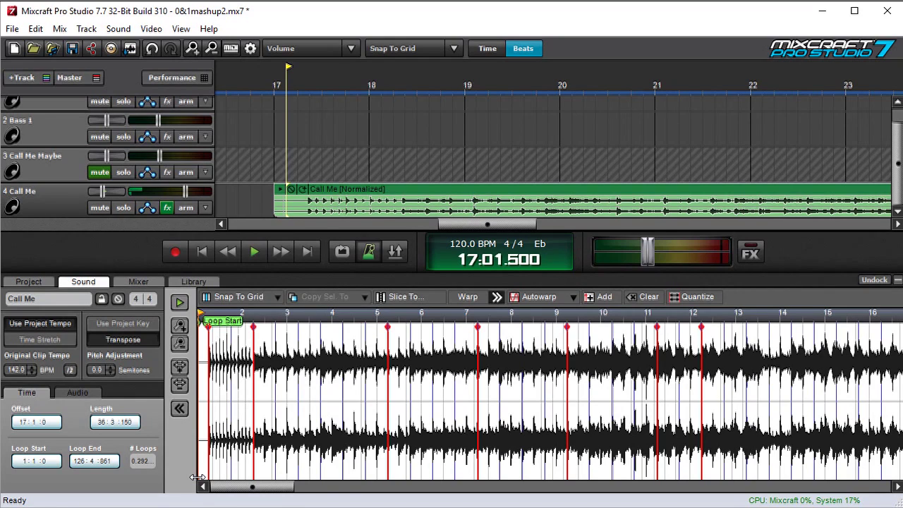
# - Move Call Me's beat 1 marker onto its first strong hit and audition it
pyautogui.moveTo(201, 478)
pyautogui.mouseDown()
pyautogui.moveTo(341, 470)
pyautogui.moveTo(254, 470)
pyautogui.mouseUp()
pyautogui.scroll(4, 243, 353)
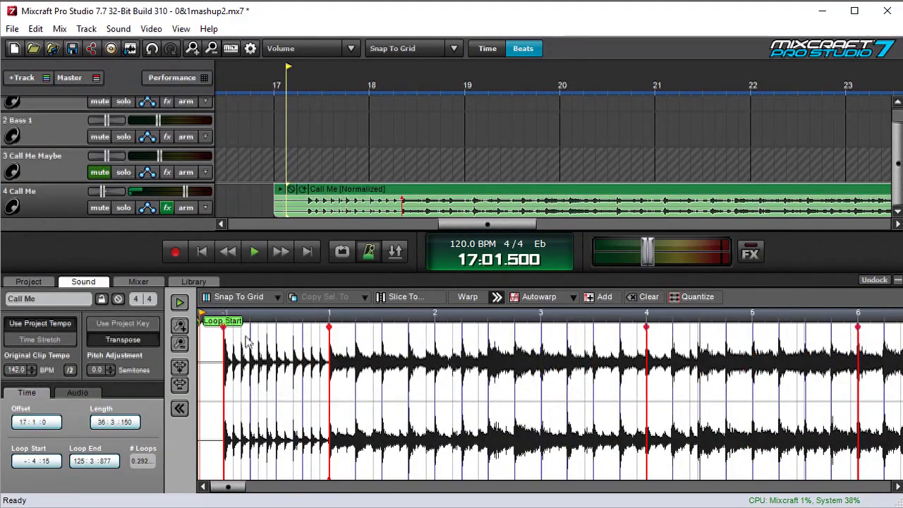
pyautogui.press('space')
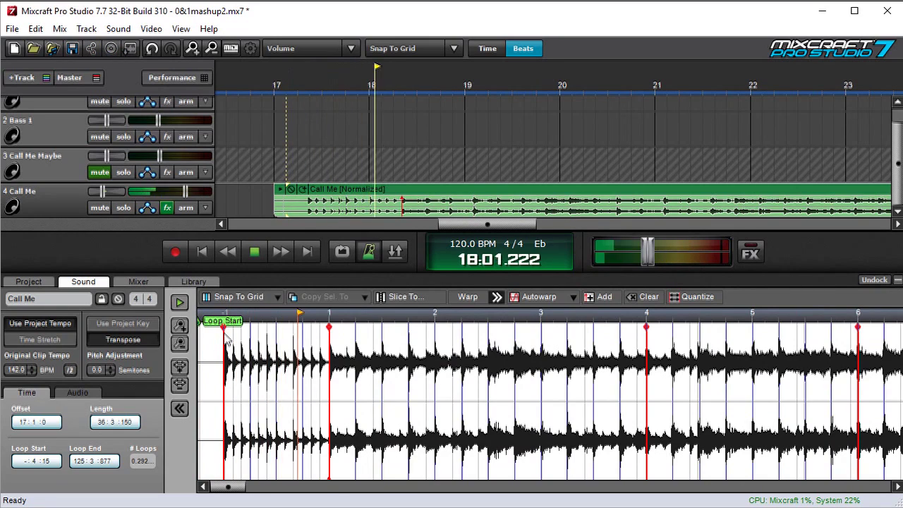
pyautogui.click(226, 339)
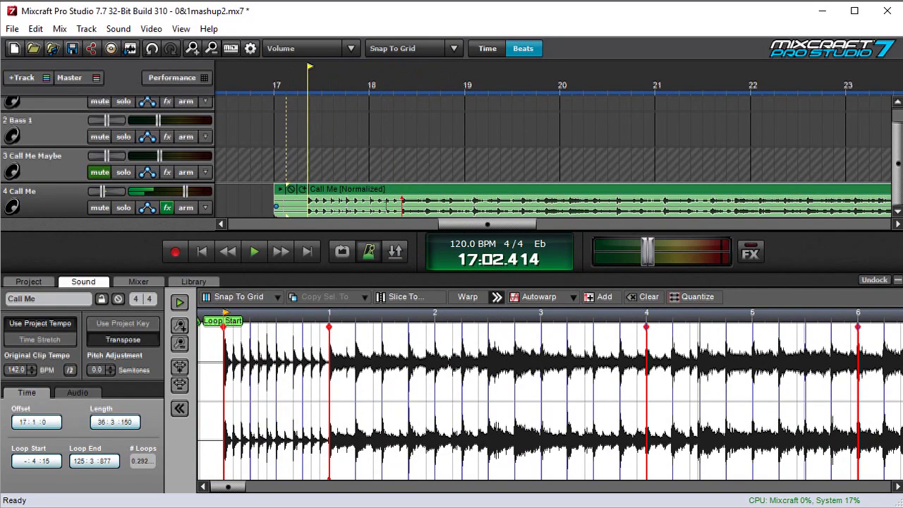
# - Shift the Call Me clip on track 4 earlier so its hit lands on bar 18
pyautogui.moveTo(439, 199); pyautogui.dragTo(405, 192)
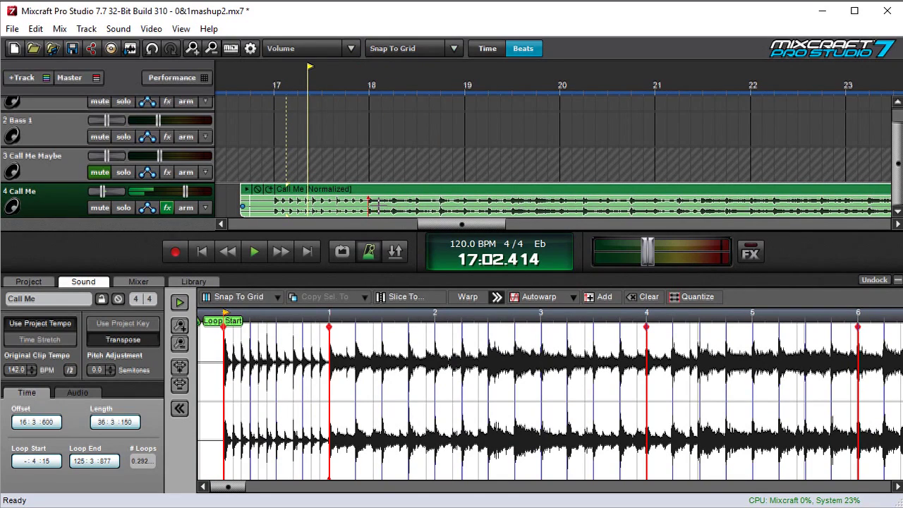
pyautogui.click(371, 88)
pyautogui.press('space')
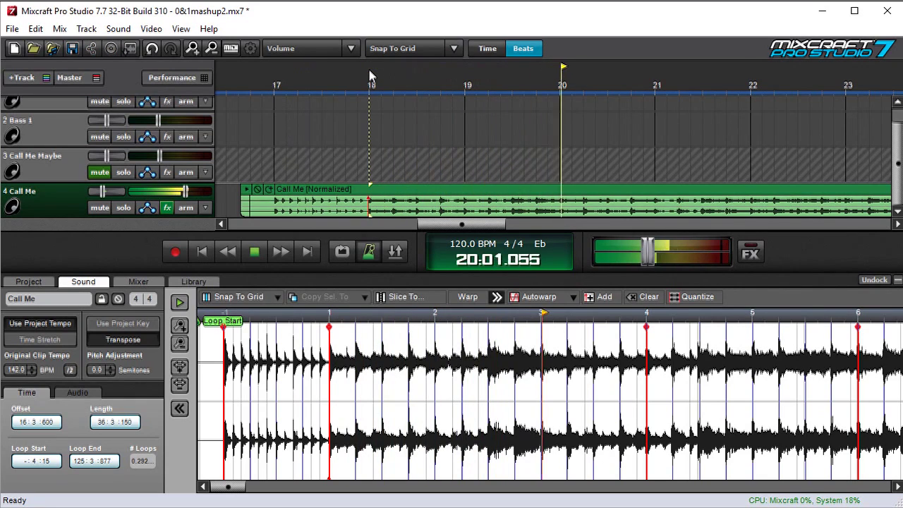
pyautogui.press('space')
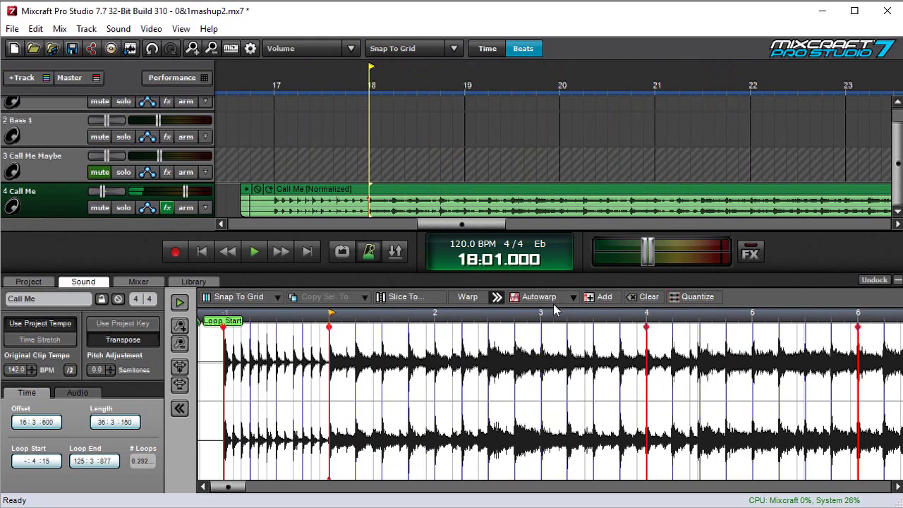
# - Auto-warp Call Me, trying Moderate and Loose strengths, then play the result
pyautogui.click(574, 297)
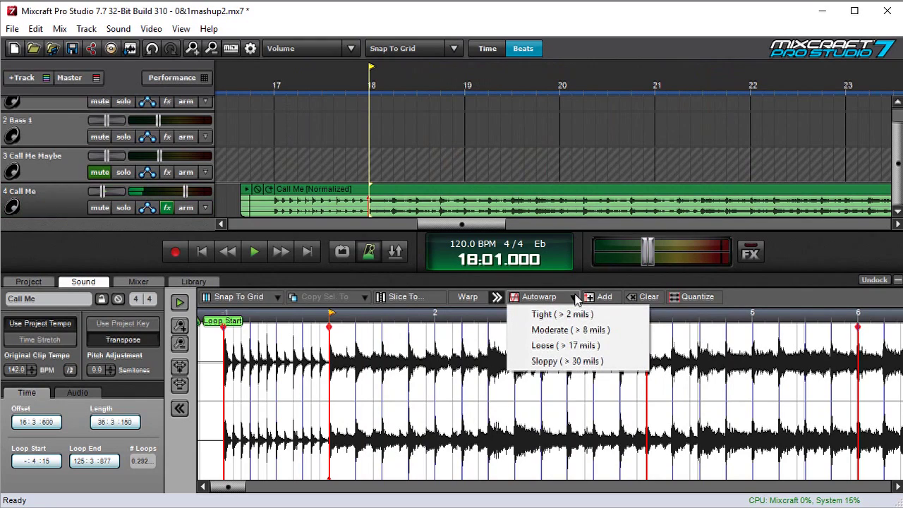
pyautogui.click(610, 330)
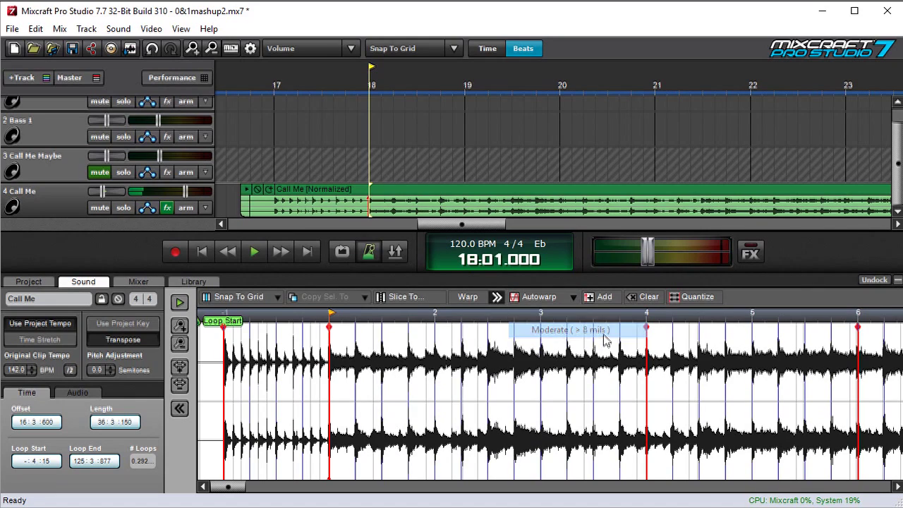
pyautogui.click(543, 300)
pyautogui.click(556, 346)
pyautogui.click(558, 302)
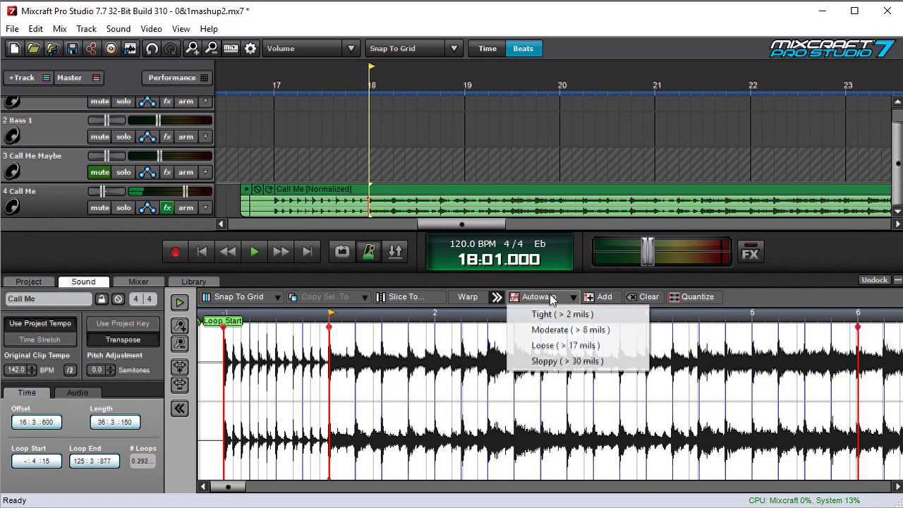
pyautogui.click(572, 329)
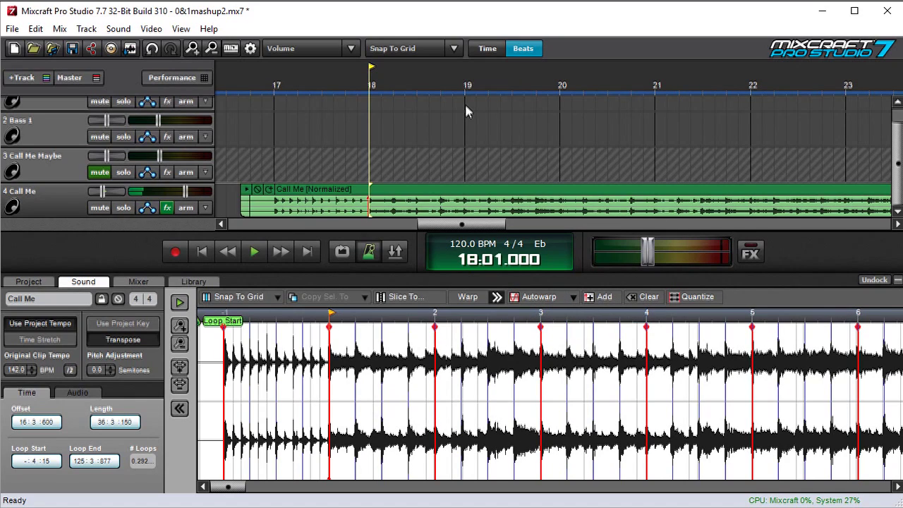
pyautogui.press('space')
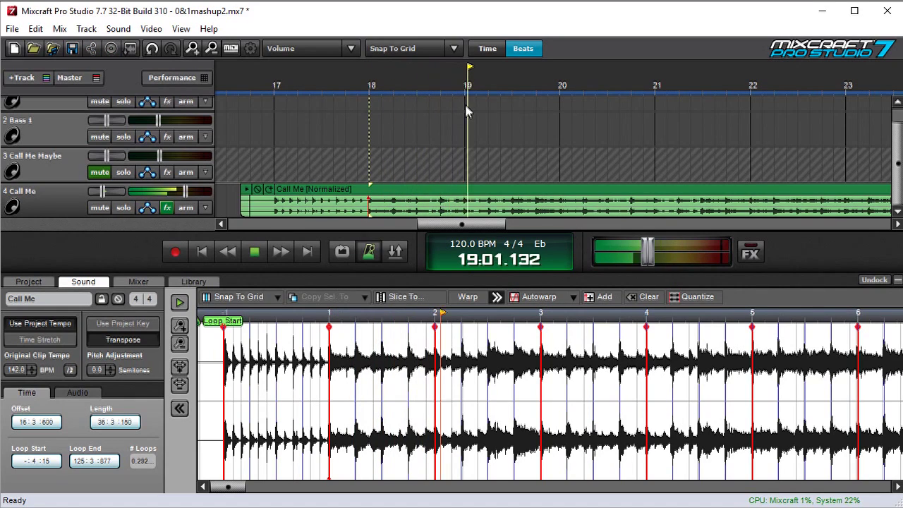
# - Set the project tempo to 160 BPM and play to test it
pyautogui.press('space')
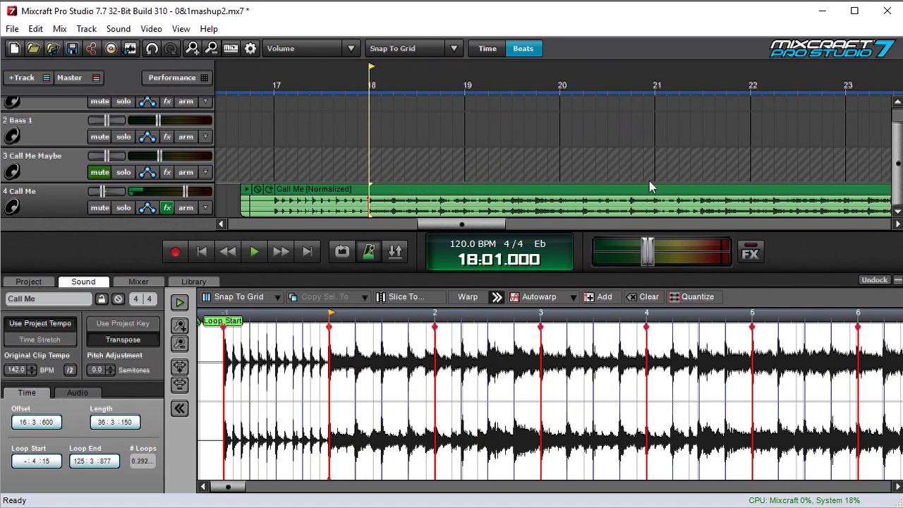
pyautogui.click(463, 244)
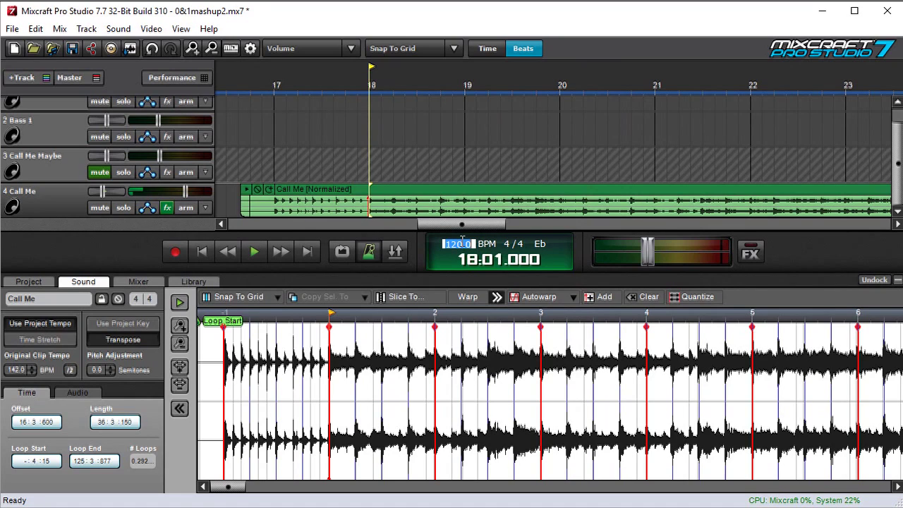
pyautogui.write('160')
pyautogui.press('Return')
pyautogui.press('space')
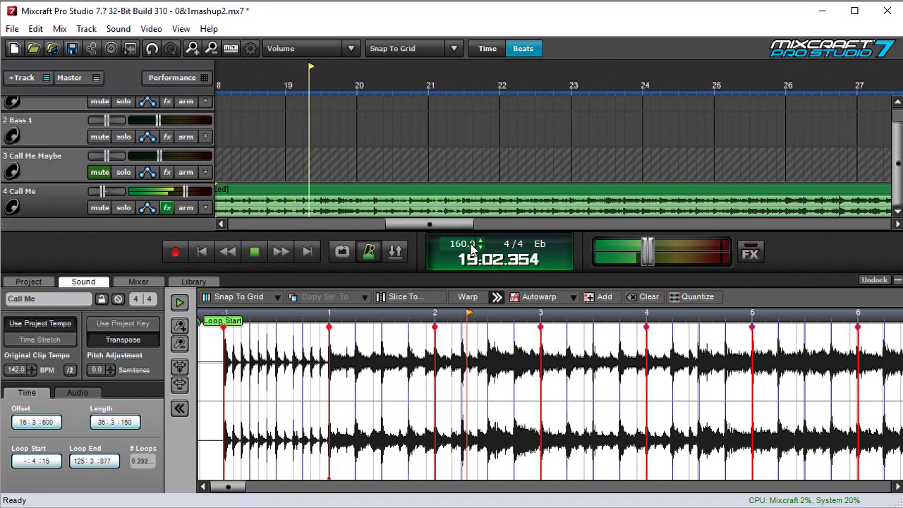
pyautogui.press('space')
# - Drag the project tempo down to 80 BPM and play to check
pyautogui.moveTo(462, 247); pyautogui.dragTo(449, 164)
pyautogui.press('space')
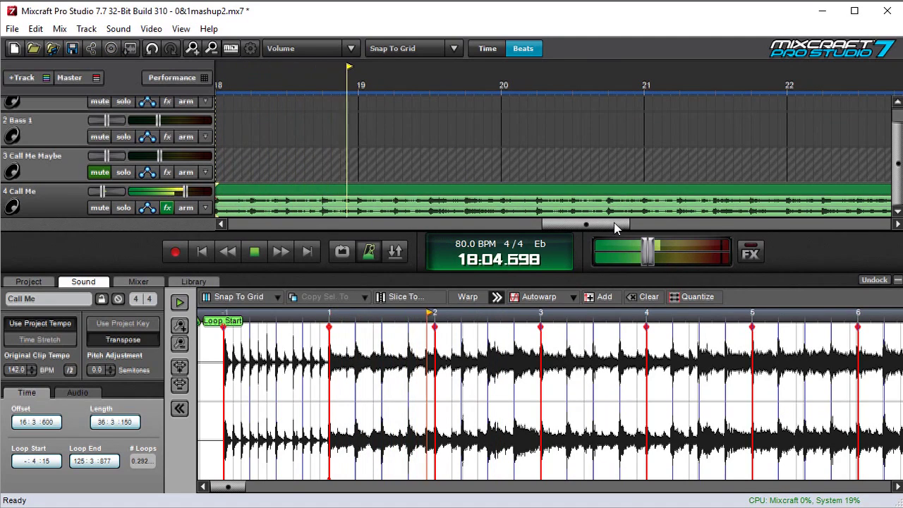
pyautogui.press('space')
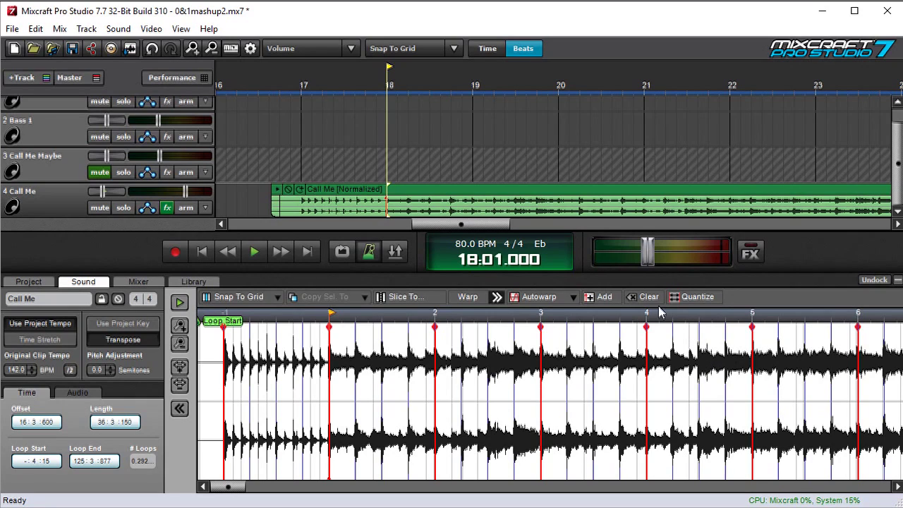
# - Clear Call Me's automatic warp markers and move the clip playhead further in
pyautogui.click(631, 299)
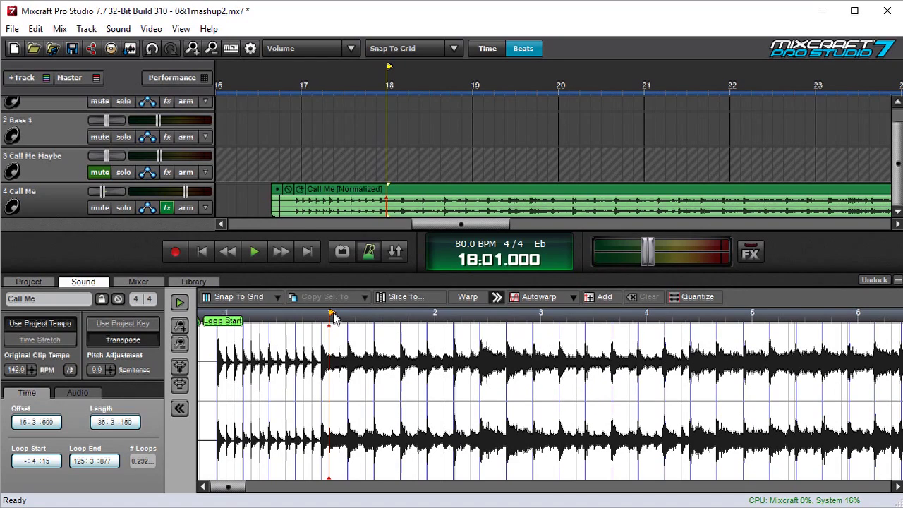
pyautogui.moveTo(332, 317); pyautogui.dragTo(381, 323)
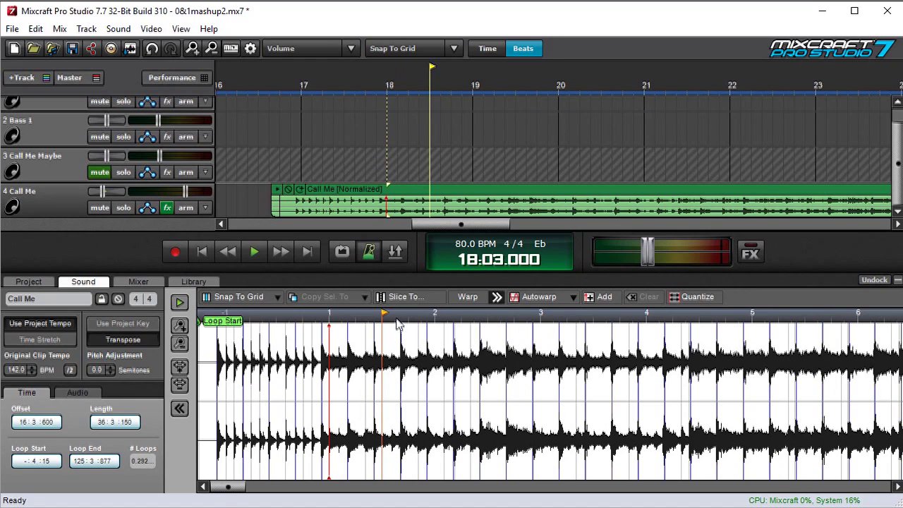
# - Add warp markers on the two strong hits after beat 1 of Call Me
pyautogui.click(397, 319)
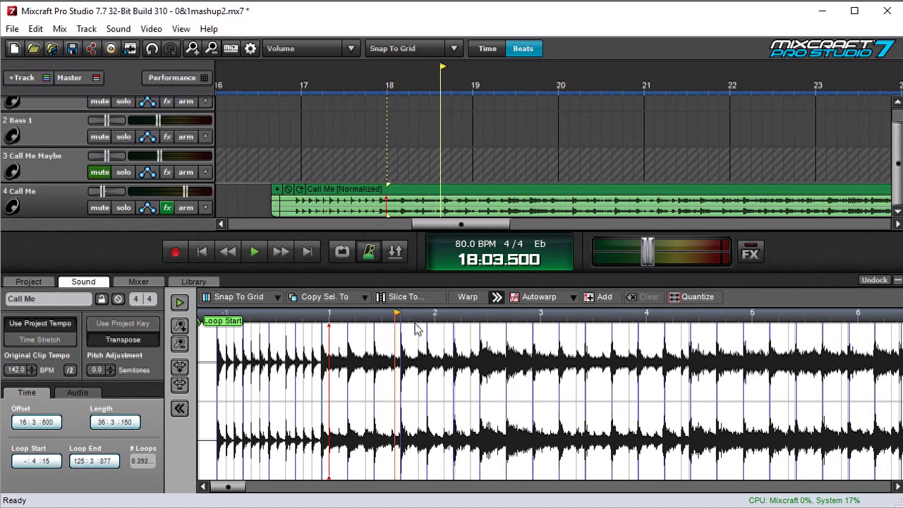
pyautogui.scroll(3, 418, 328)
pyautogui.click(436, 328)
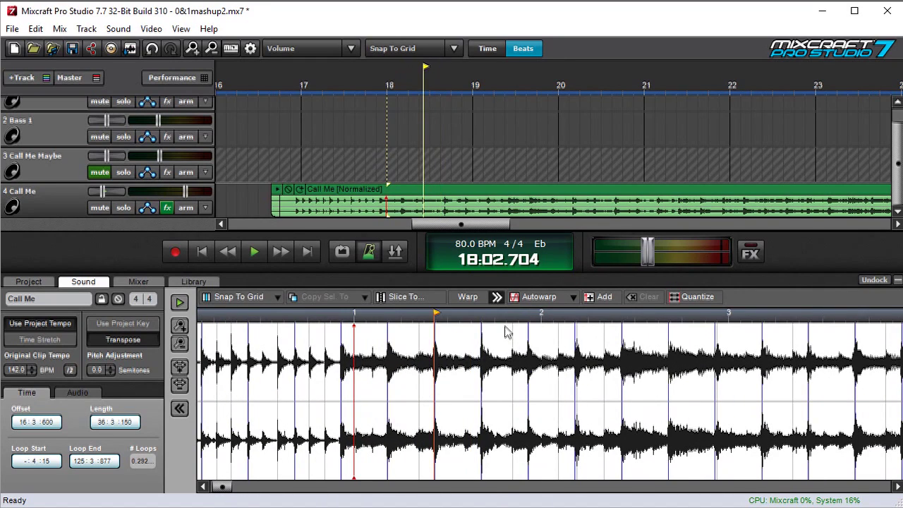
pyautogui.click(602, 296)
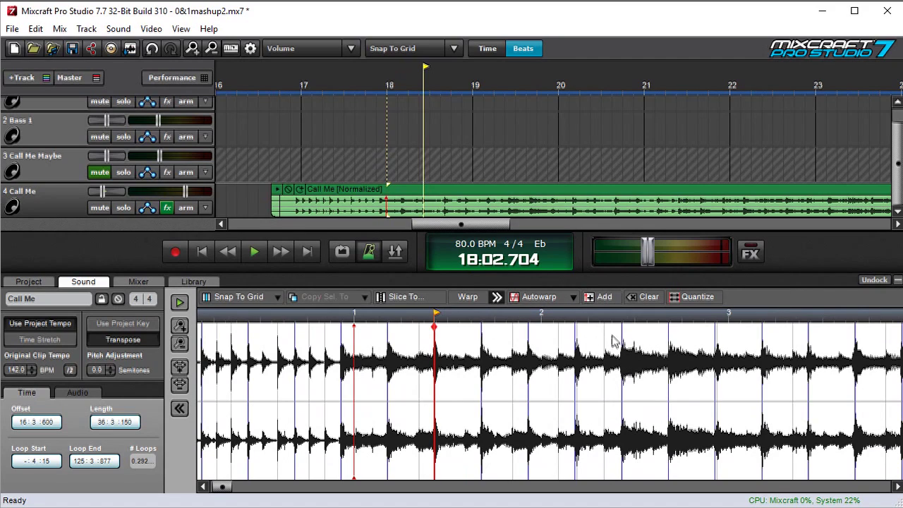
pyautogui.click(577, 329)
pyautogui.click(607, 297)
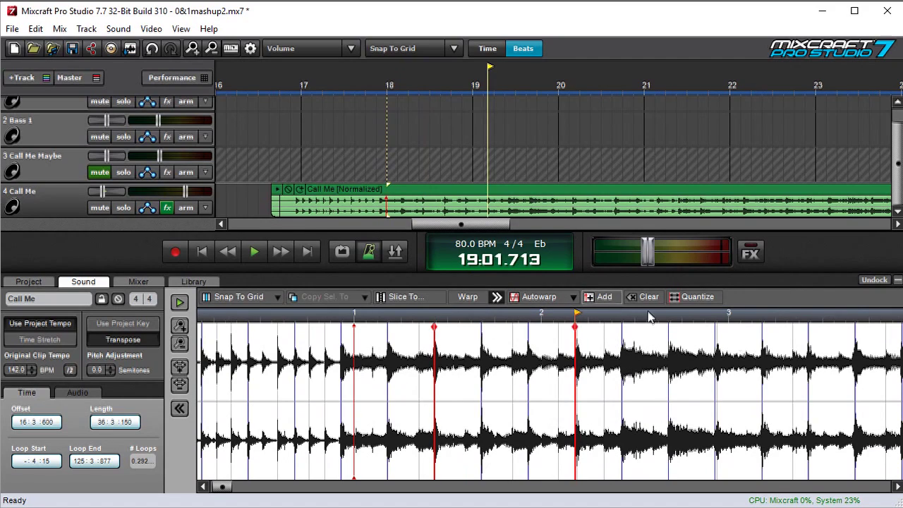
# - Add a warp marker near beat 3 from the right-click menu, then delete it
pyautogui.click(717, 343)
pyautogui.rightClick(717, 343)
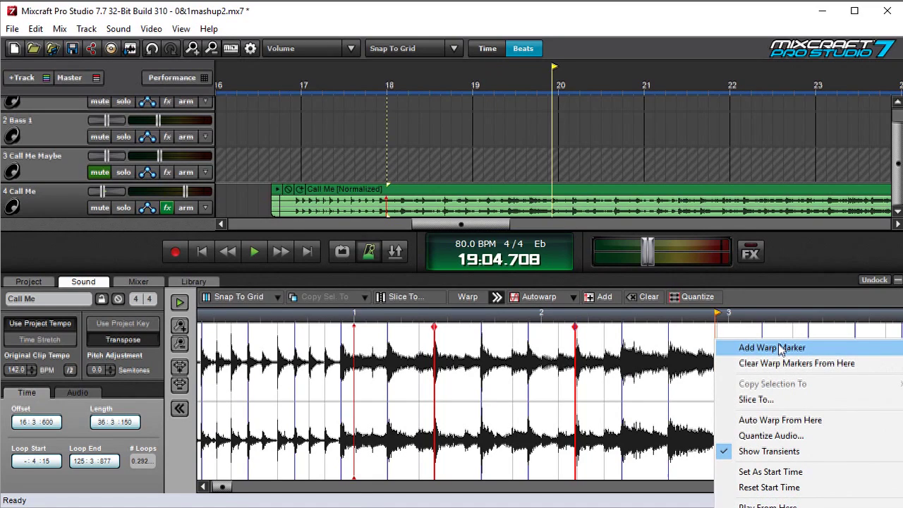
pyautogui.click(776, 348)
pyautogui.rightClick(718, 335)
pyautogui.click(743, 343)
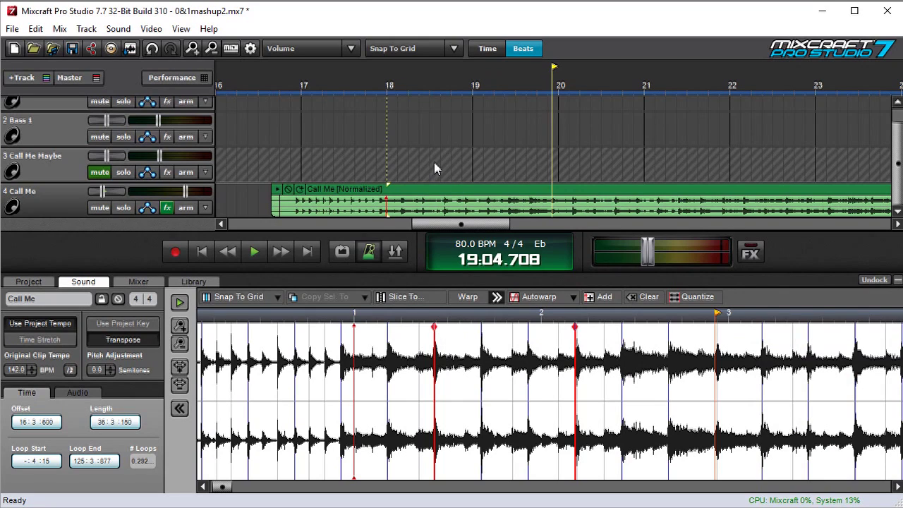
# - Reposition the later warp marker onto its hit, auditioning playback between moves
pyautogui.moveTo(434, 328); pyautogui.dragTo(435, 330)
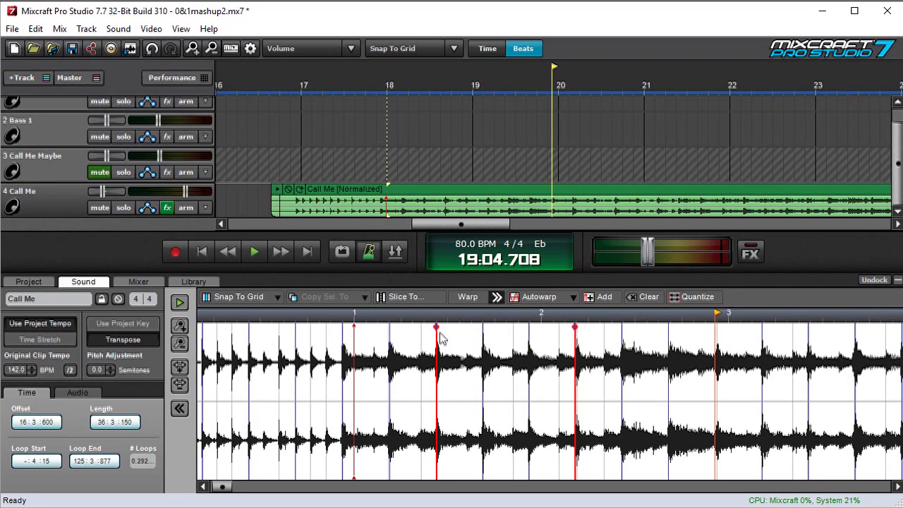
pyautogui.click(388, 315)
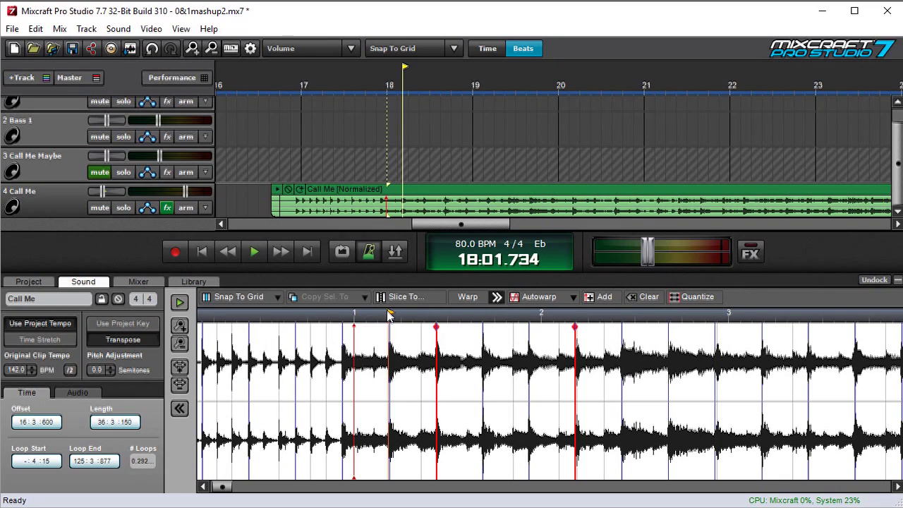
pyautogui.press('space')
pyautogui.moveTo(439, 326); pyautogui.dragTo(530, 327)
pyautogui.click(484, 314)
pyautogui.press('space')
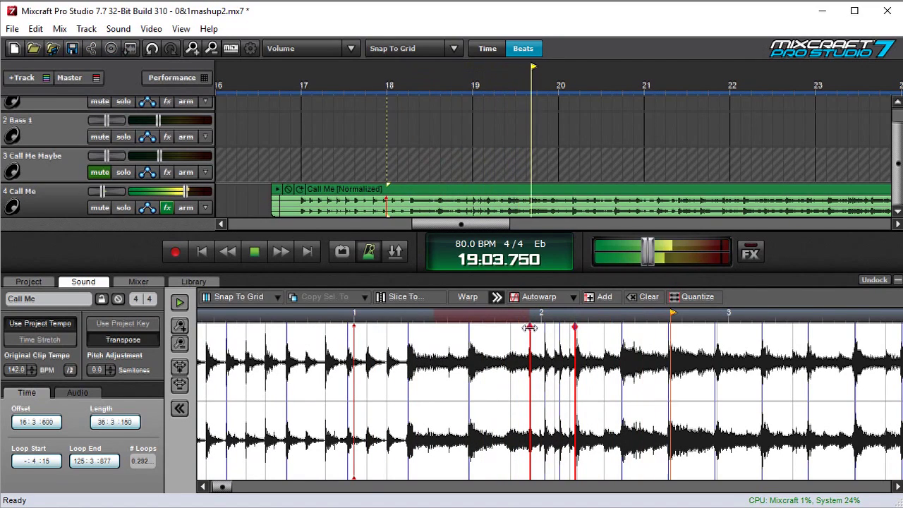
pyautogui.moveTo(530, 327); pyautogui.dragTo(482, 328)
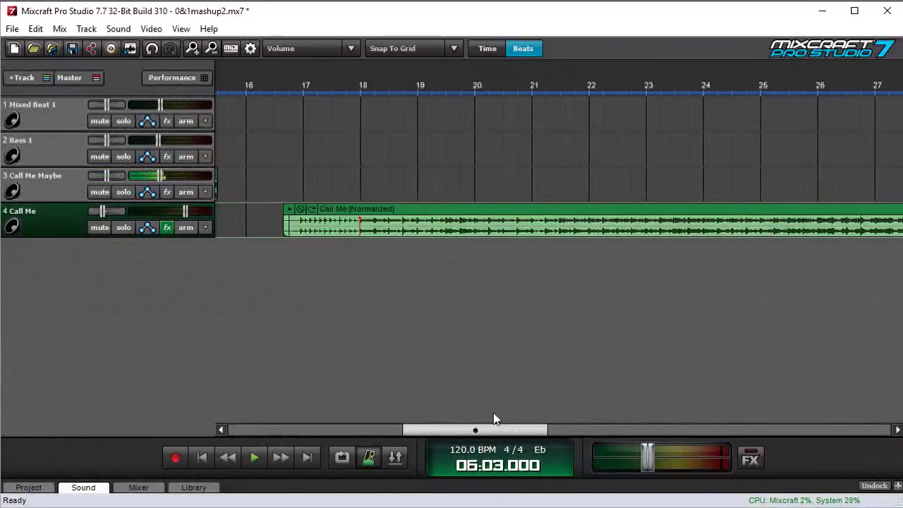
# - Play the mashup from around bar 9, then stop
pyautogui.moveTo(470, 423); pyautogui.dragTo(324, 425)
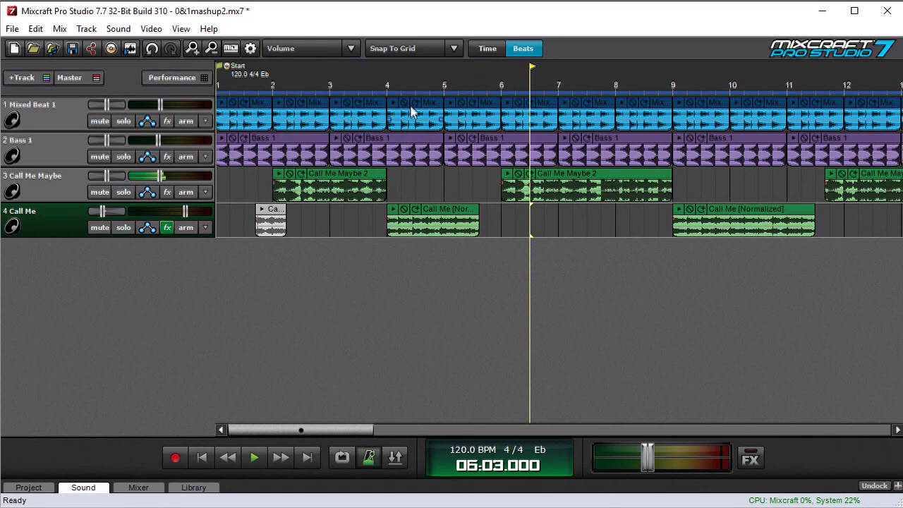
pyautogui.click(665, 83)
pyautogui.press('space')
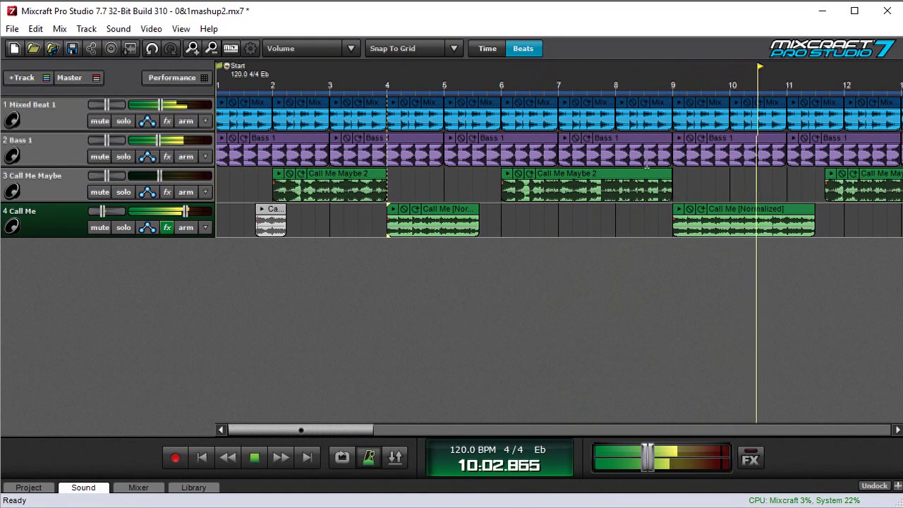
pyautogui.press('space')
# - Set the project tempo to 160 BPM and play the mashup
pyautogui.click(457, 451)
pyautogui.write('160')
pyautogui.press('Return')
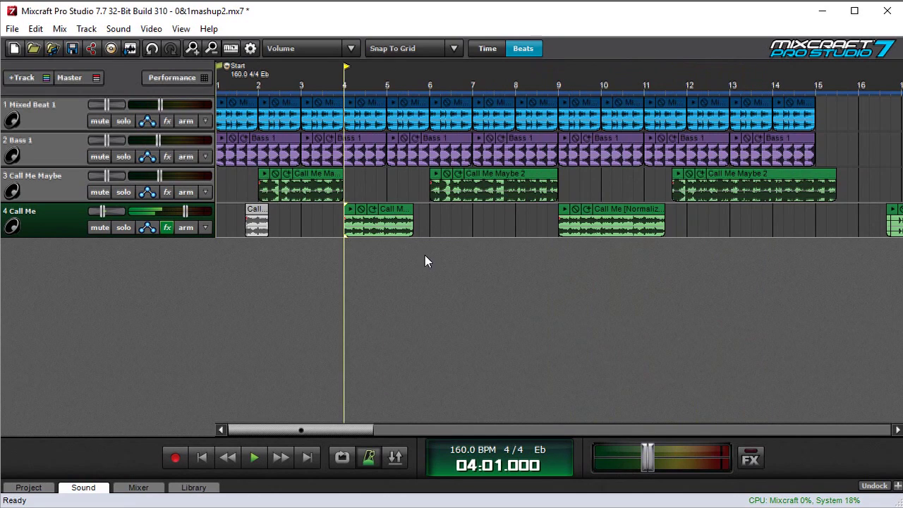
pyautogui.press('space')
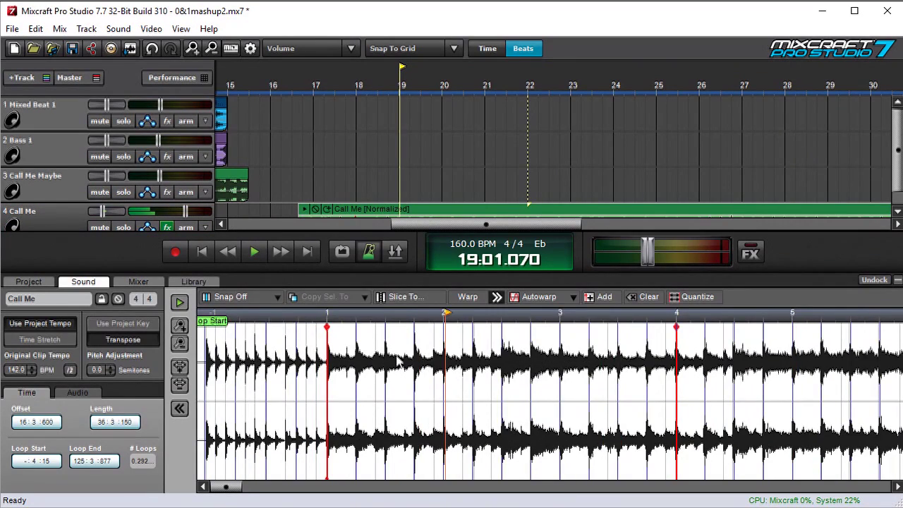
# - Set snapping to Grid and select exactly bar 1 to 2 of Call Me
pyautogui.scroll(-3, 397, 360)
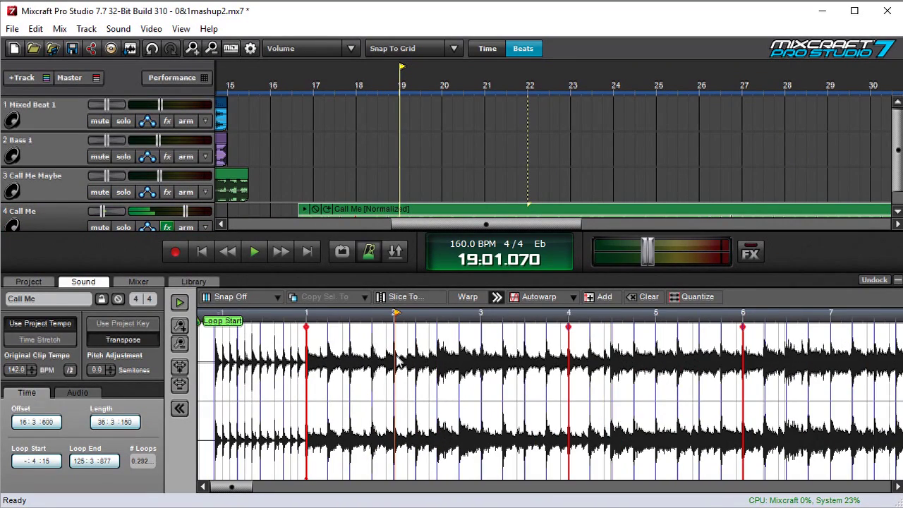
pyautogui.moveTo(306, 337); pyautogui.dragTo(412, 337)
pyautogui.click(248, 297)
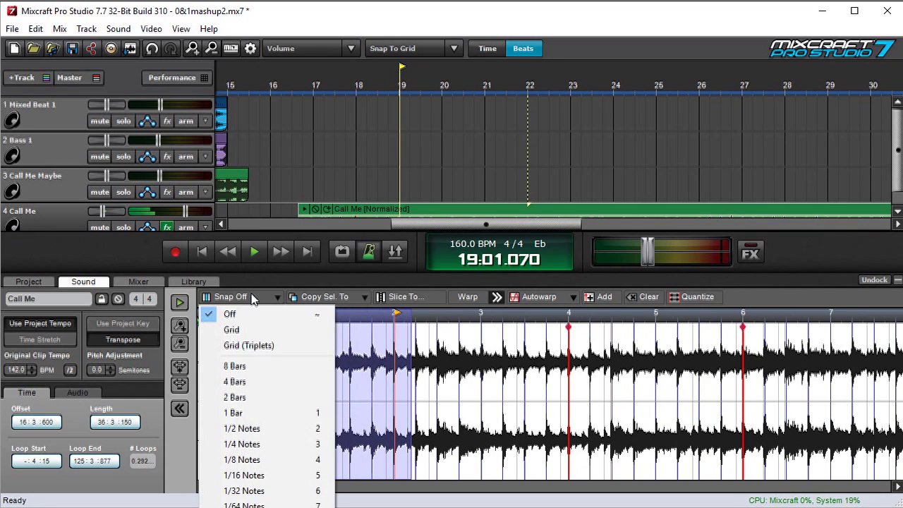
pyautogui.click(240, 330)
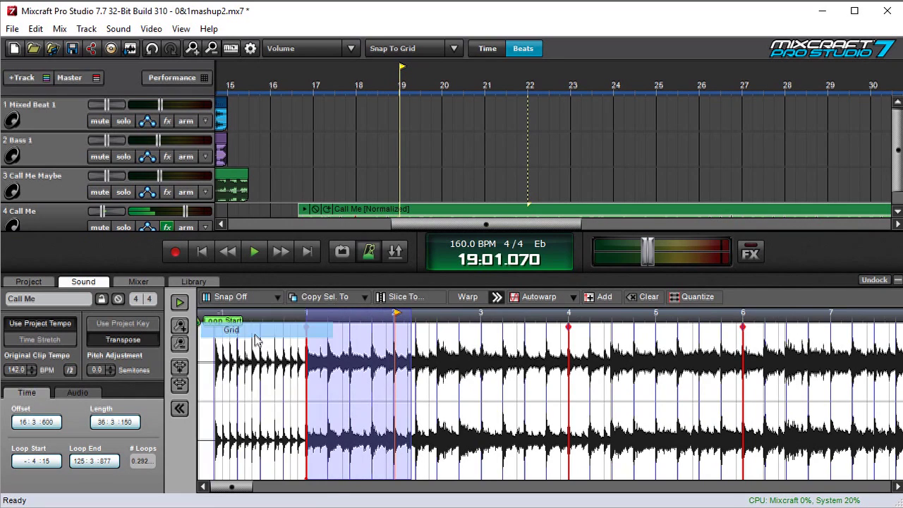
pyautogui.click(329, 314)
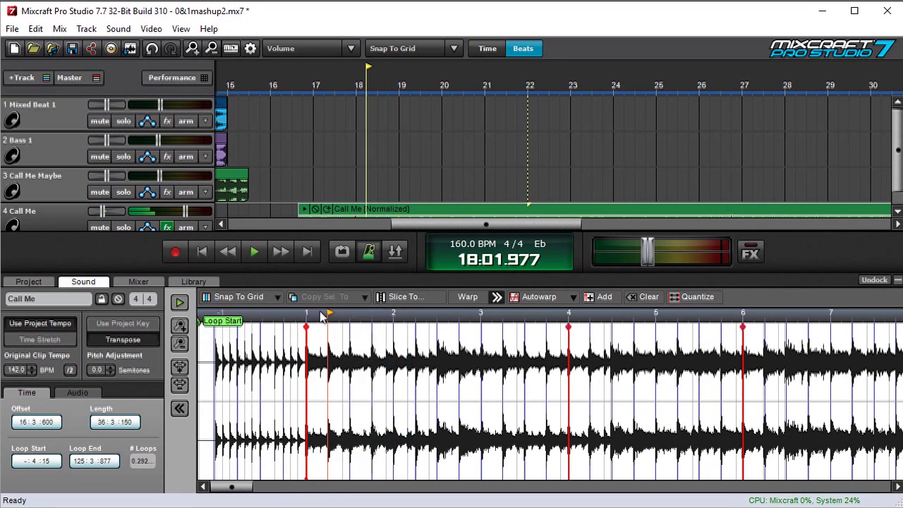
pyautogui.moveTo(307, 321); pyautogui.dragTo(409, 340)
# - Audition Call Me bar by bar up to bar 3, then turn warping on
pyautogui.scroll(5, 410, 339)
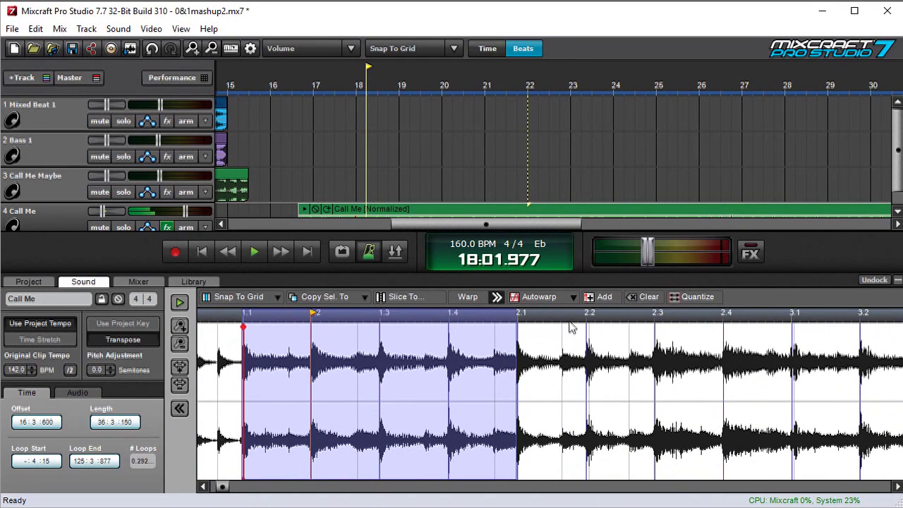
pyautogui.click(181, 302)
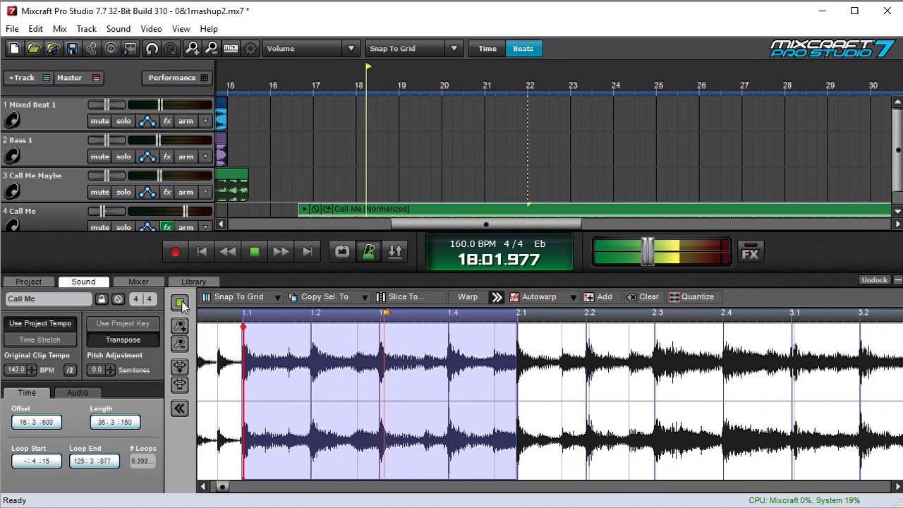
pyautogui.press('Right')
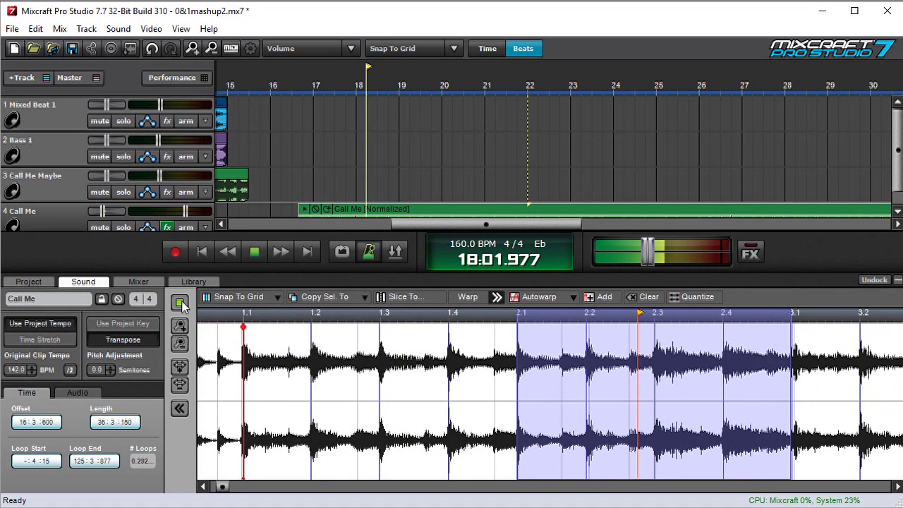
pyautogui.press('Right')
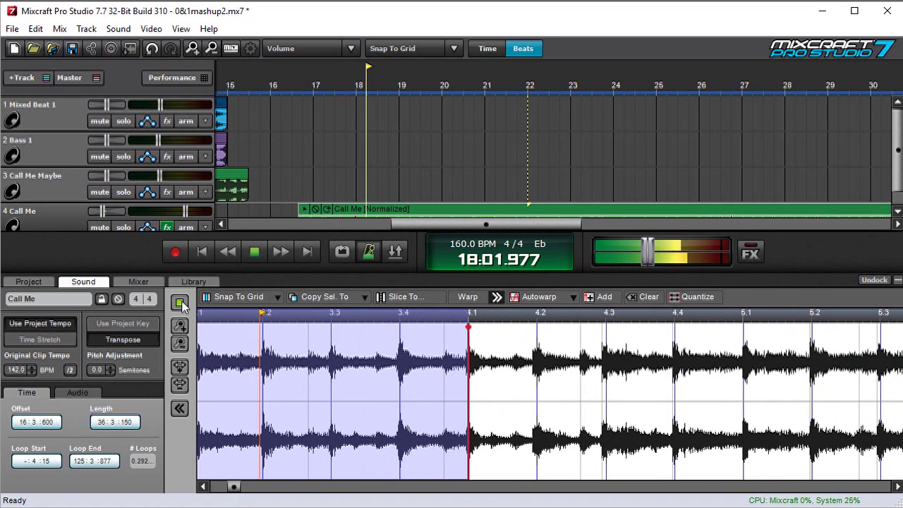
pyautogui.click(180, 302)
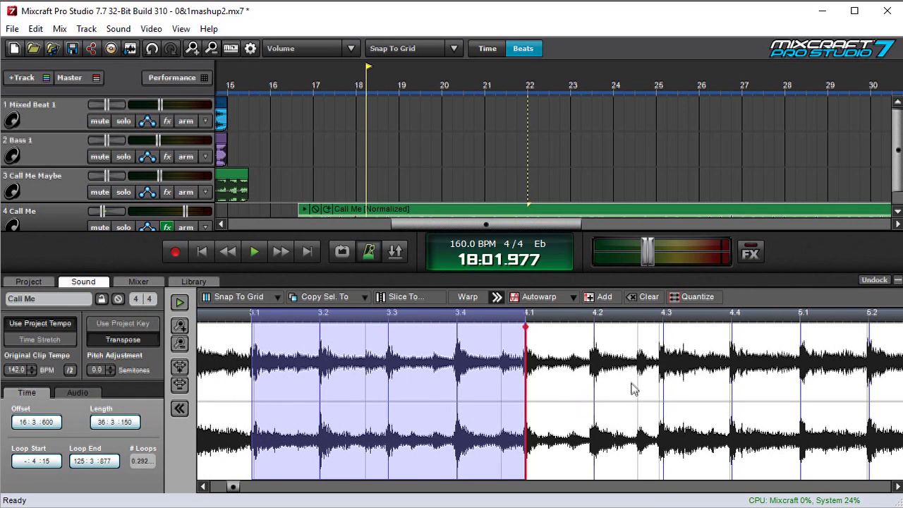
pyautogui.click(468, 297)
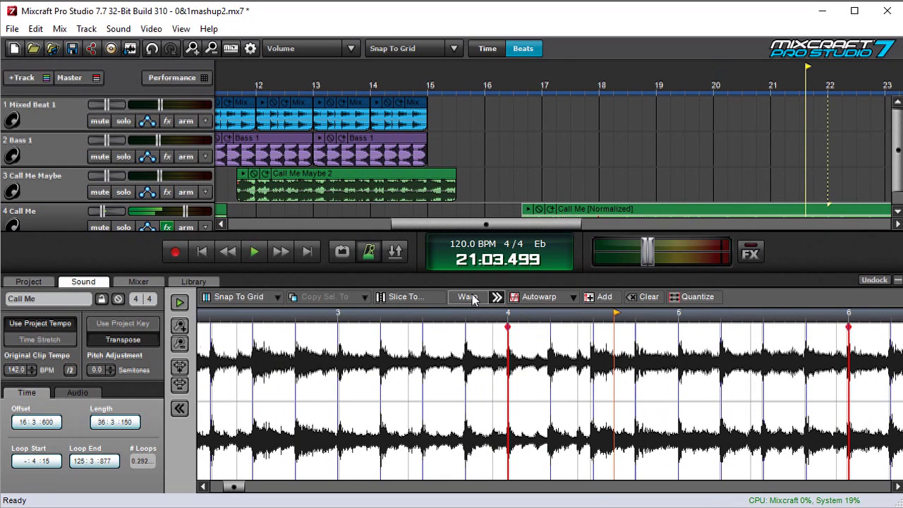
# - Add a warp marker after bar 4 and stretch that beat onto the grid line
pyautogui.click(552, 353)
pyautogui.rightClick(552, 353)
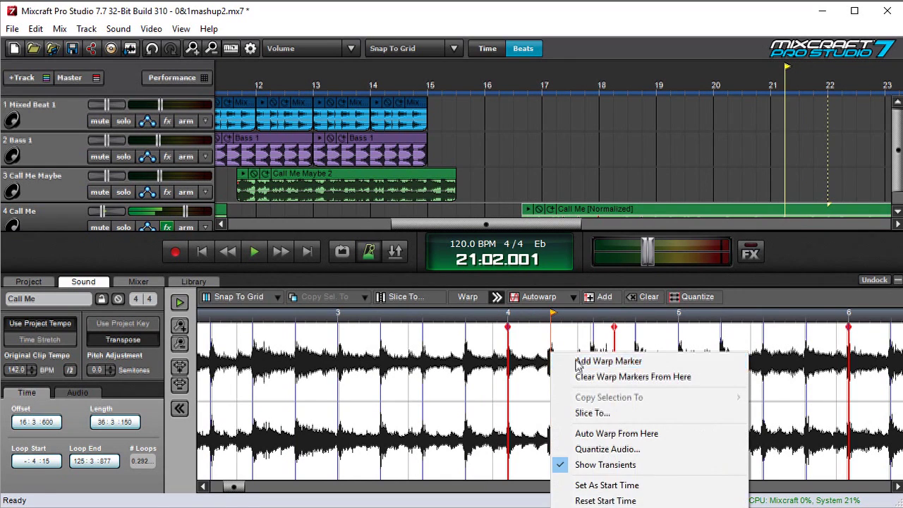
pyautogui.click(577, 361)
pyautogui.moveTo(552, 327); pyautogui.dragTo(647, 327)
pyautogui.press('space')
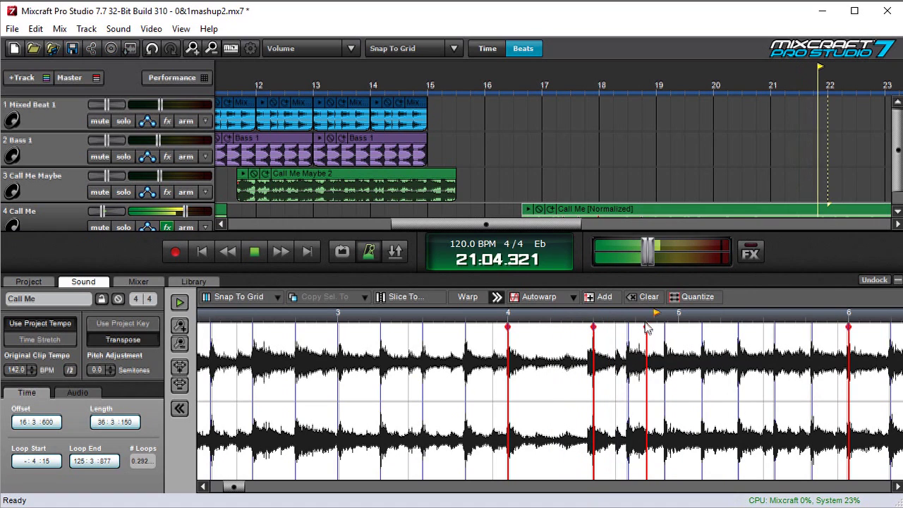
pyautogui.click(509, 317)
pyautogui.press('space')
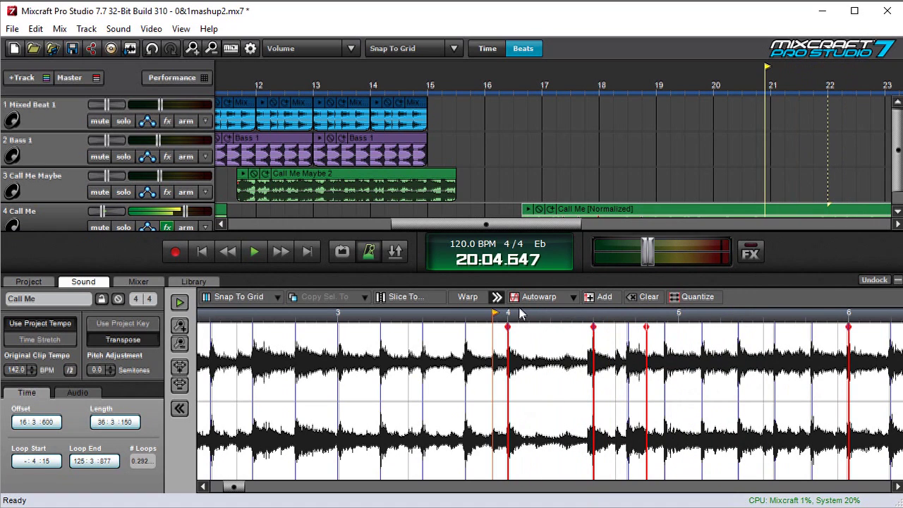
# - Compare playback with warping off, then turn warping back on and replay
pyautogui.click(468, 297)
pyautogui.click(343, 375)
pyautogui.press('space')
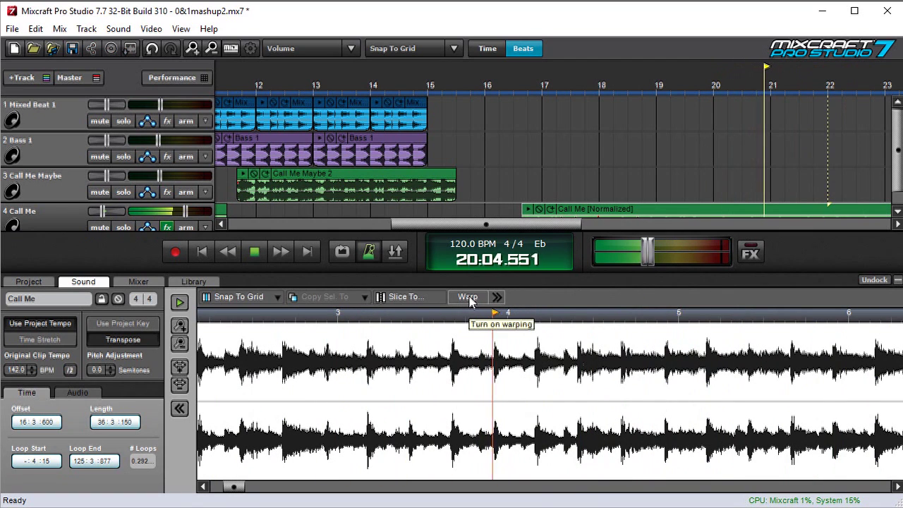
pyautogui.press('space')
pyautogui.click(468, 297)
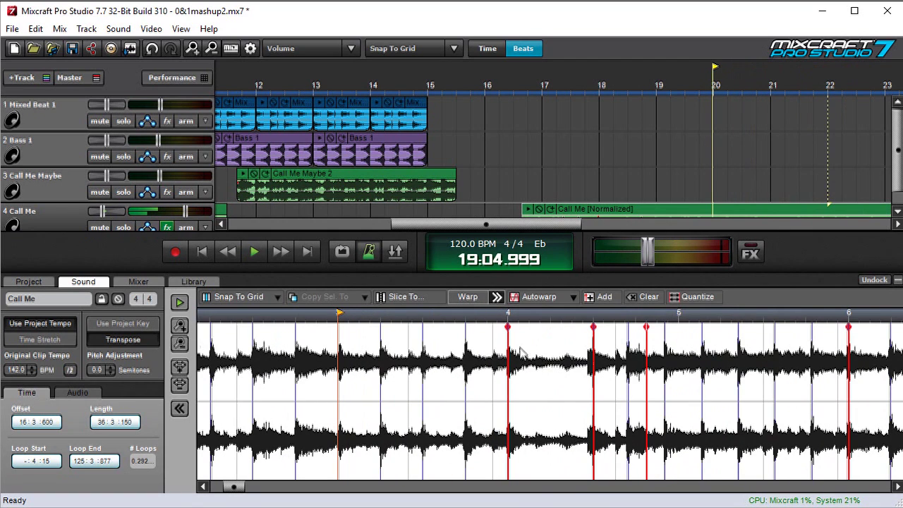
pyautogui.press('space')
pyautogui.press('space')
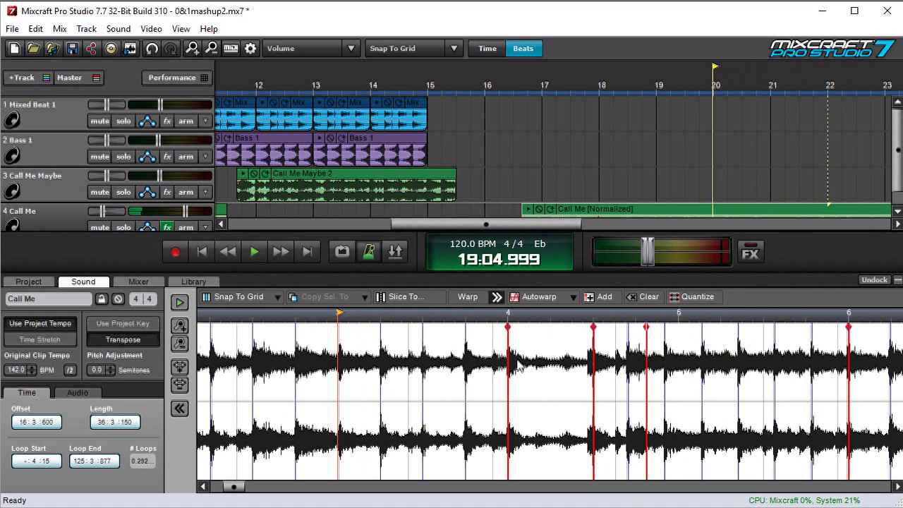
# - Line Call Me's first downbeat up with bar 1
pyautogui.click(351, 390)
pyautogui.scroll(2, 494, 384)
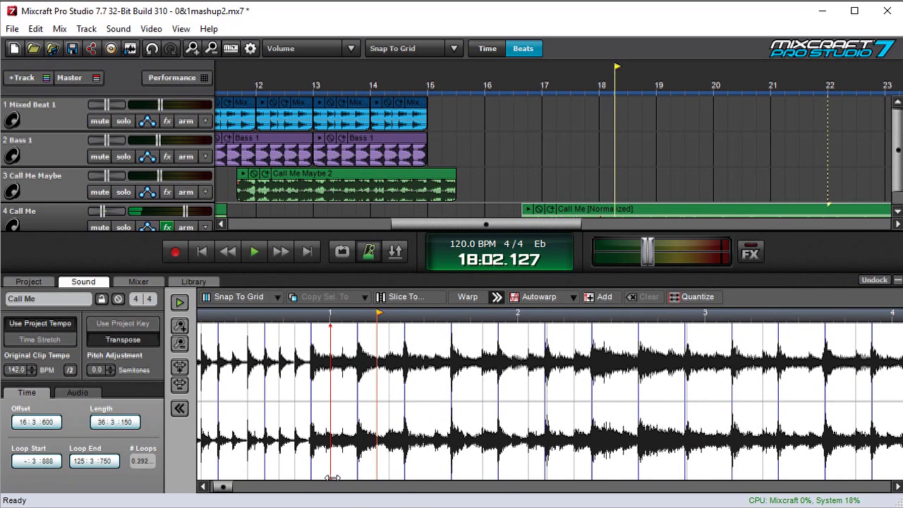
pyautogui.moveTo(333, 478); pyautogui.dragTo(313, 479)
# - Select bars 1 to 3 and apply Auto Warp Selection
pyautogui.moveTo(314, 395); pyautogui.dragTo(715, 379)
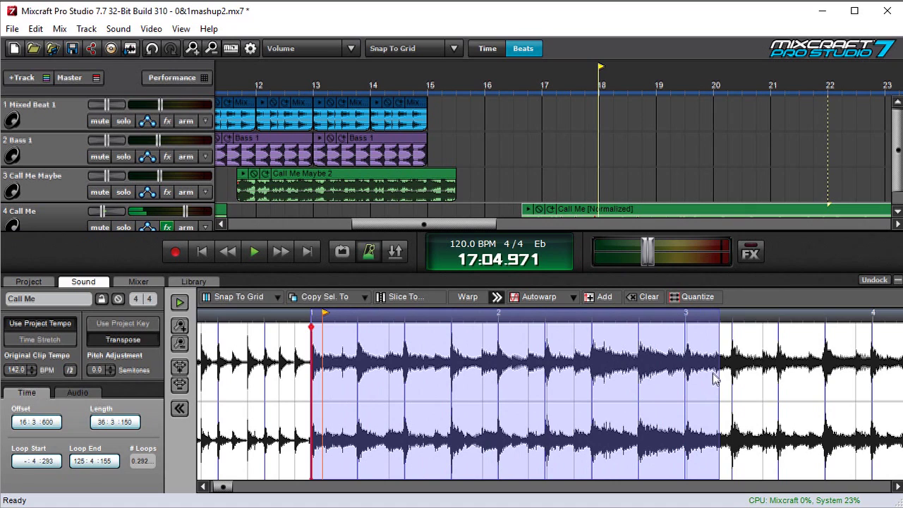
pyautogui.rightClick(455, 360)
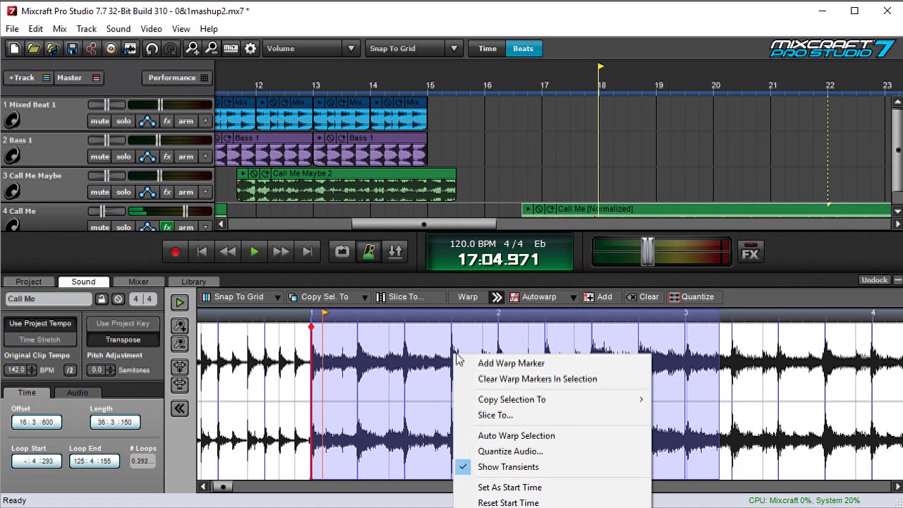
pyautogui.click(564, 436)
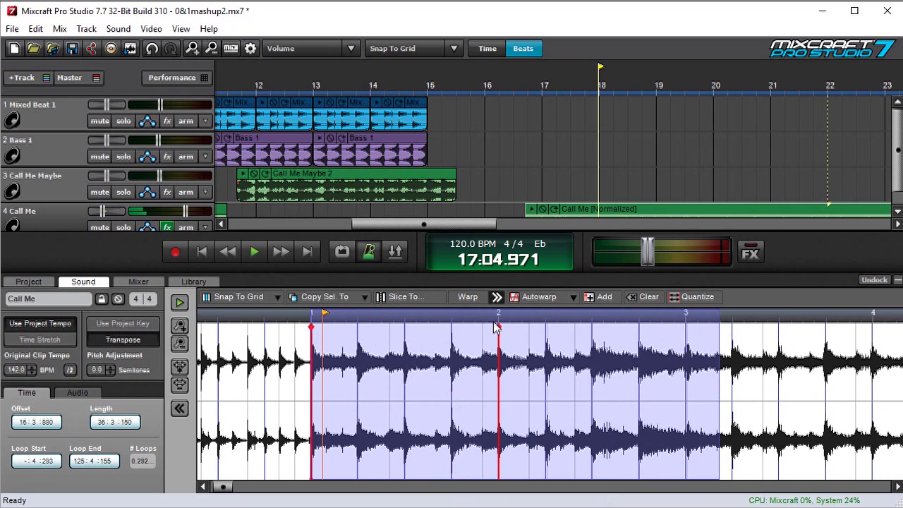
# - Auto-warp Call Me from bar 5 onward so every later bar gets a warp marker
pyautogui.scroll(-3, 462, 350)
pyautogui.click(473, 353)
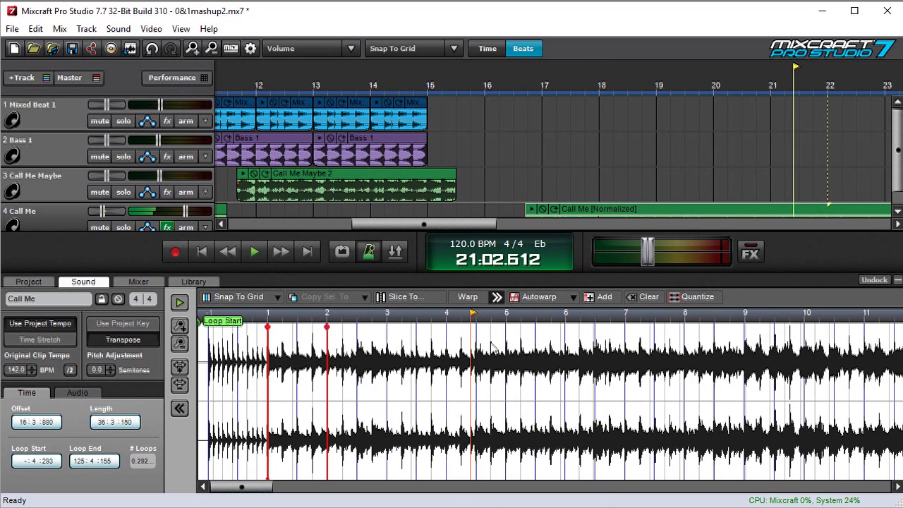
pyautogui.click(507, 315)
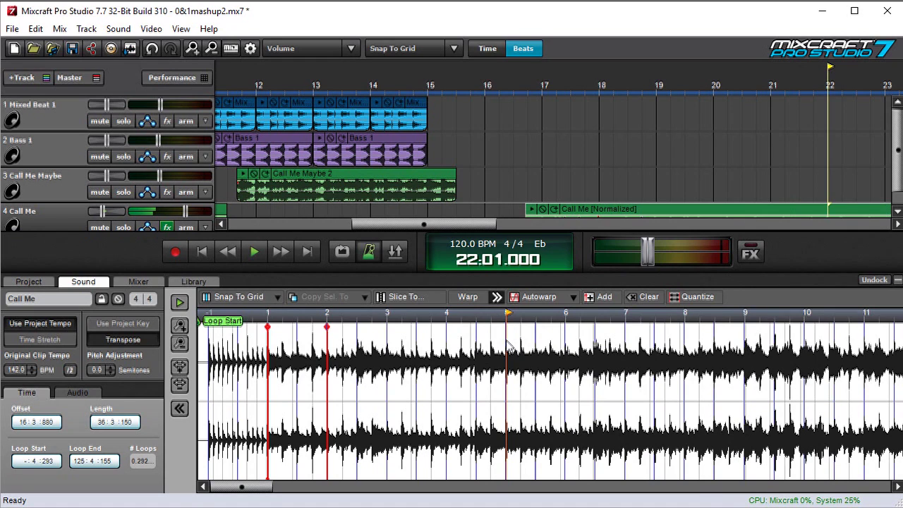
pyautogui.rightClick(508, 344)
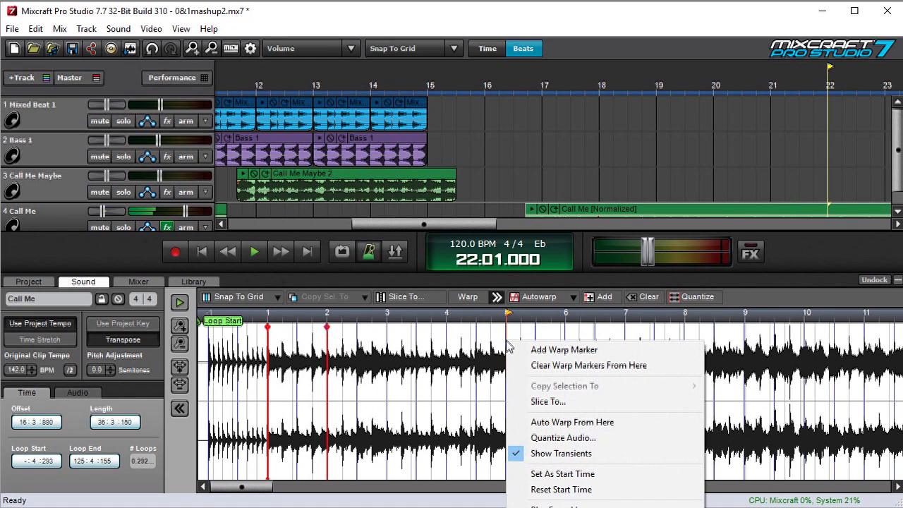
pyautogui.click(590, 422)
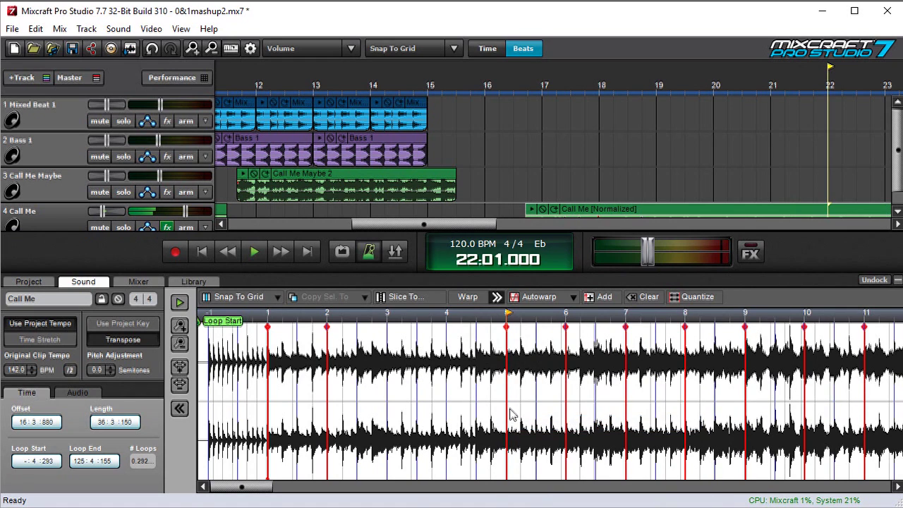